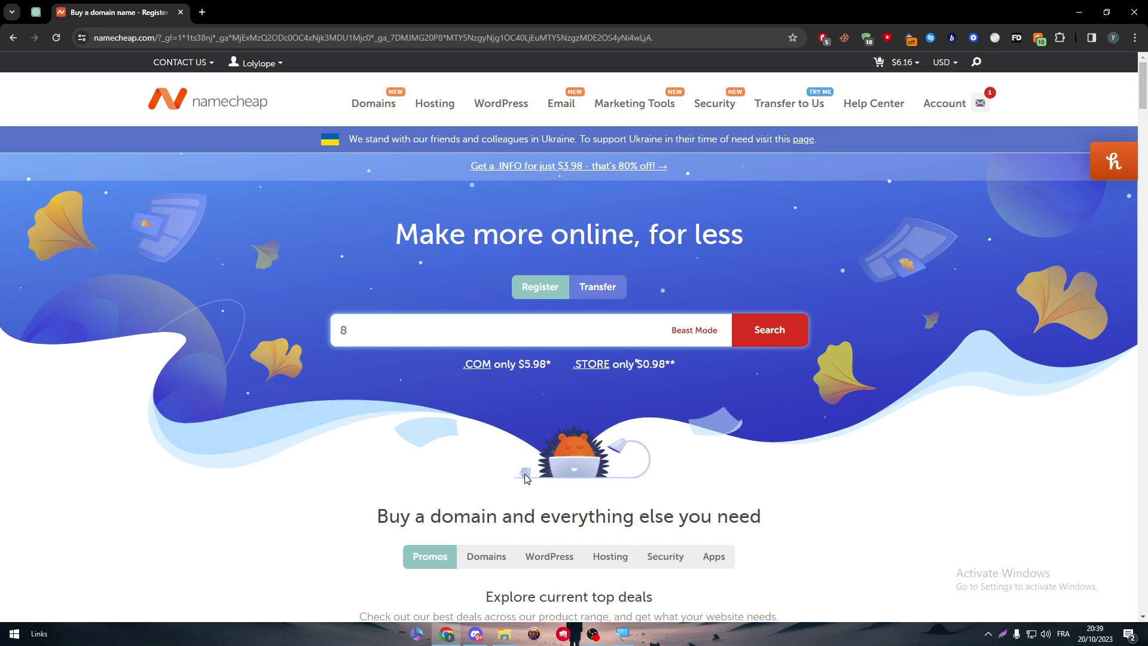
- Open Namecheap's Domain Prices page from the Domains menu
click(394, 378)
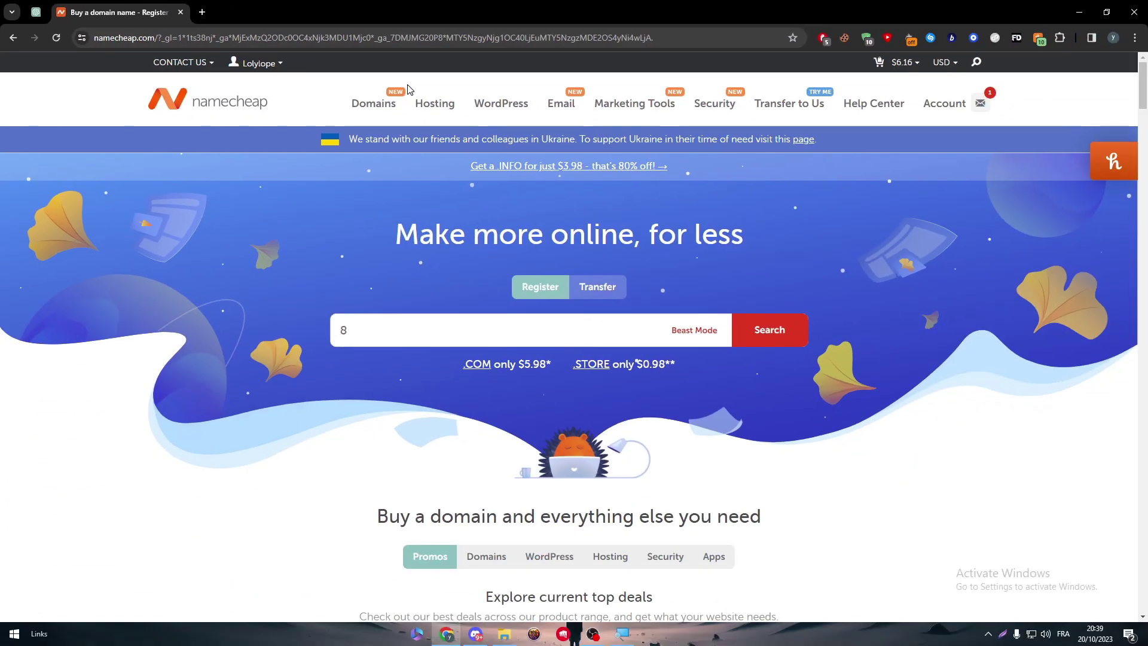
- Search Namecheap for the domain arsenal
mouse_move(673, 207)
click(376, 104)
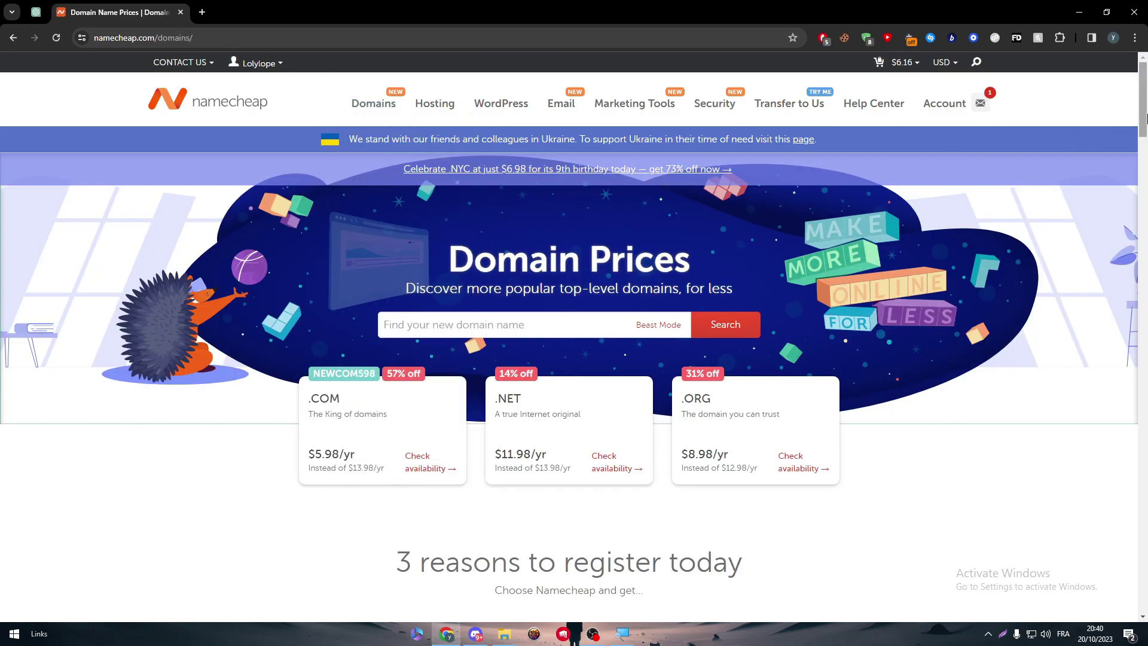
mouse_move(1142, 119)
mouse_down()
mouse_move(1141, 263)
mouse_move(1124, 125)
mouse_up()
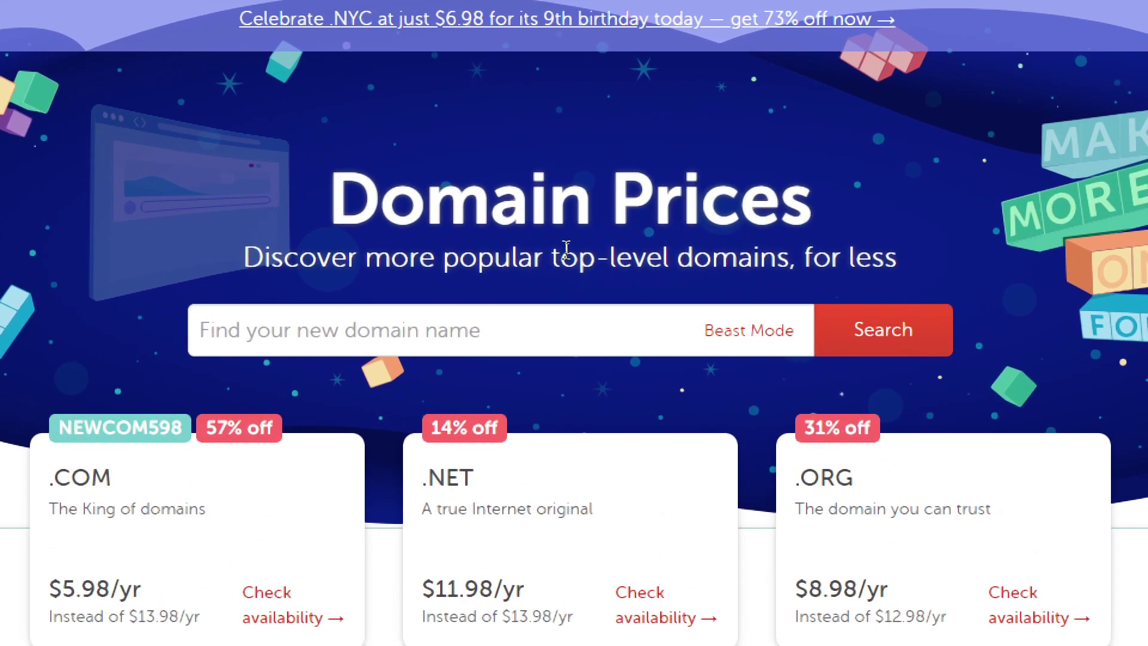
click(457, 334)
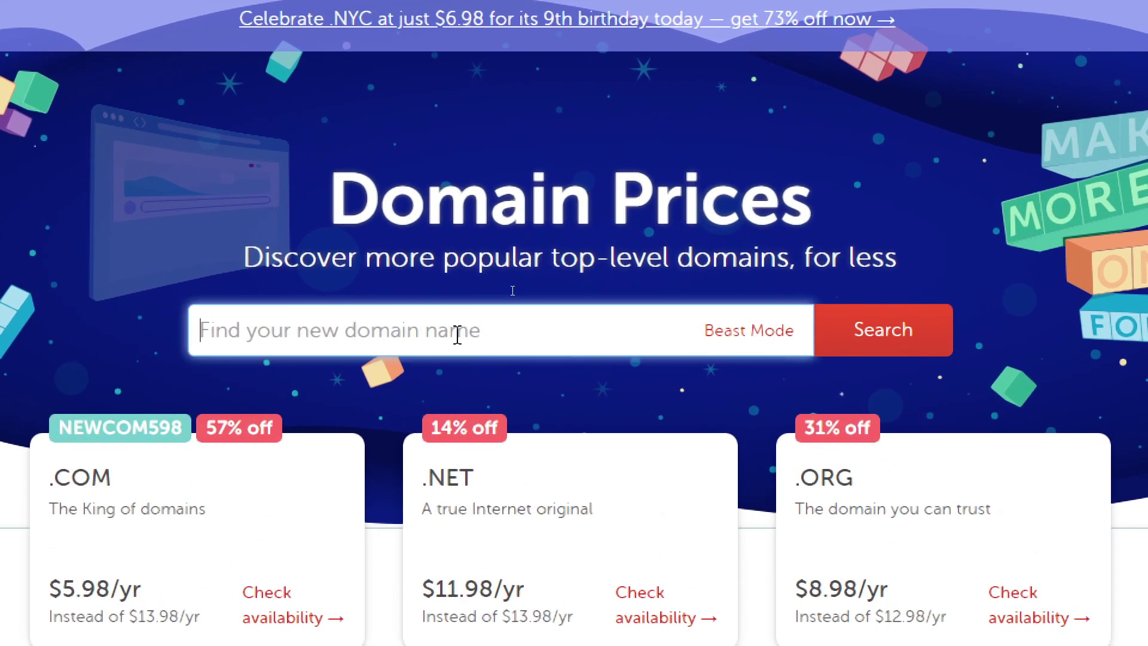
text(arsenal)
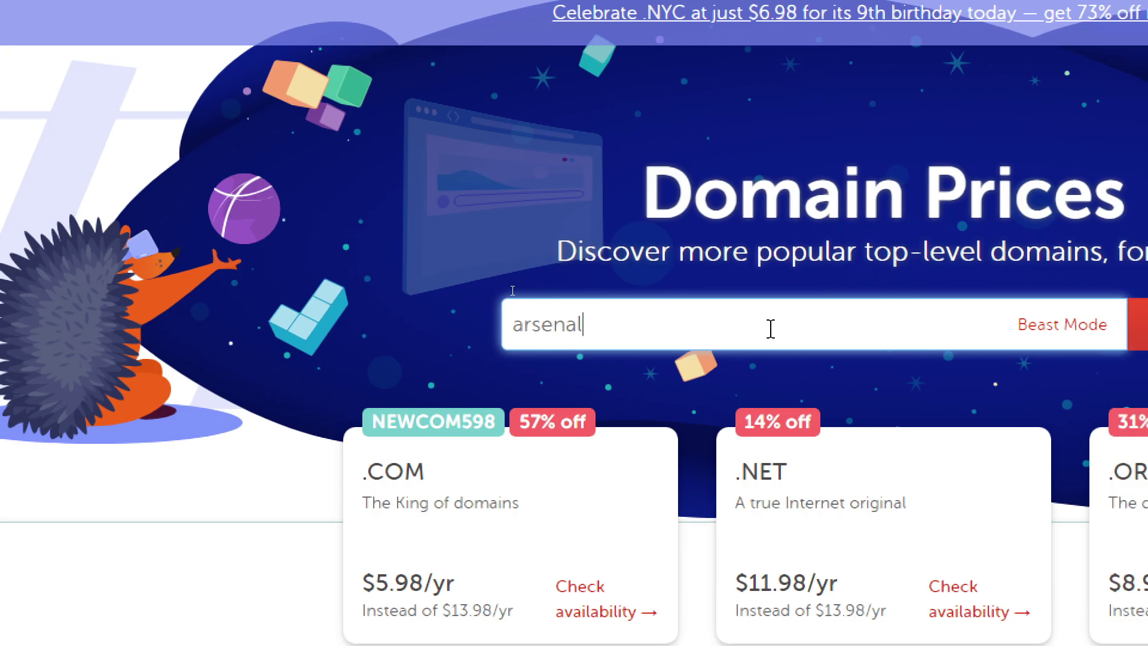
key(Return)
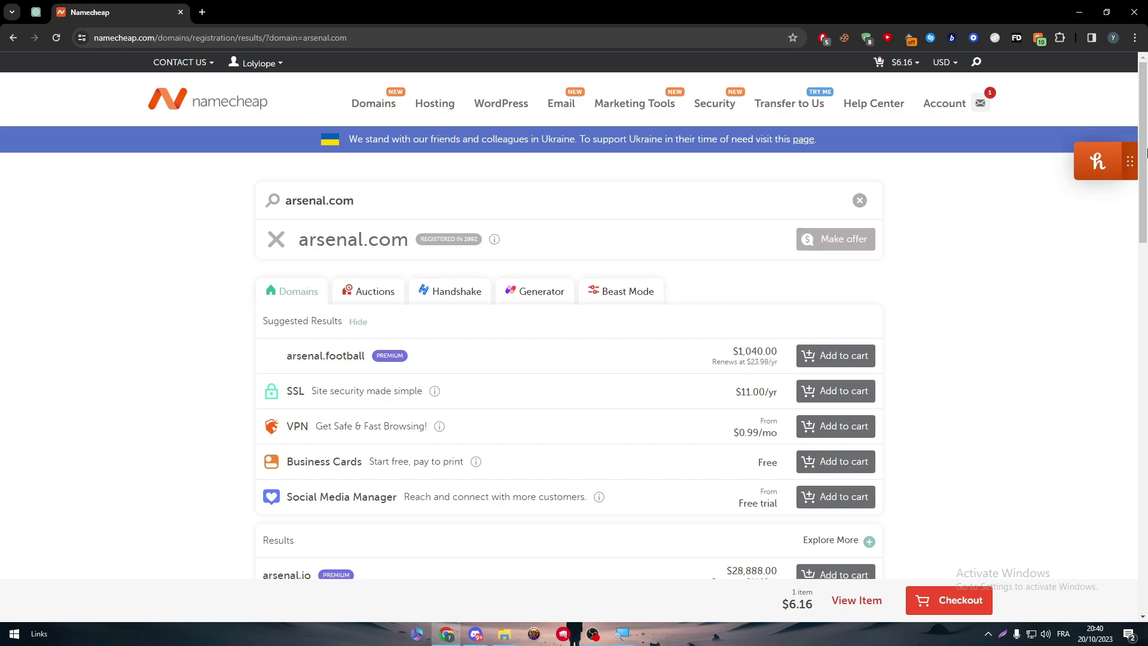
- Review the arsenal results: arsenal.com taken since 1993, arsenal.io priced $28,888.00
drag(1144, 149, 1145, 486)
scroll(1145, 486, up, 1)
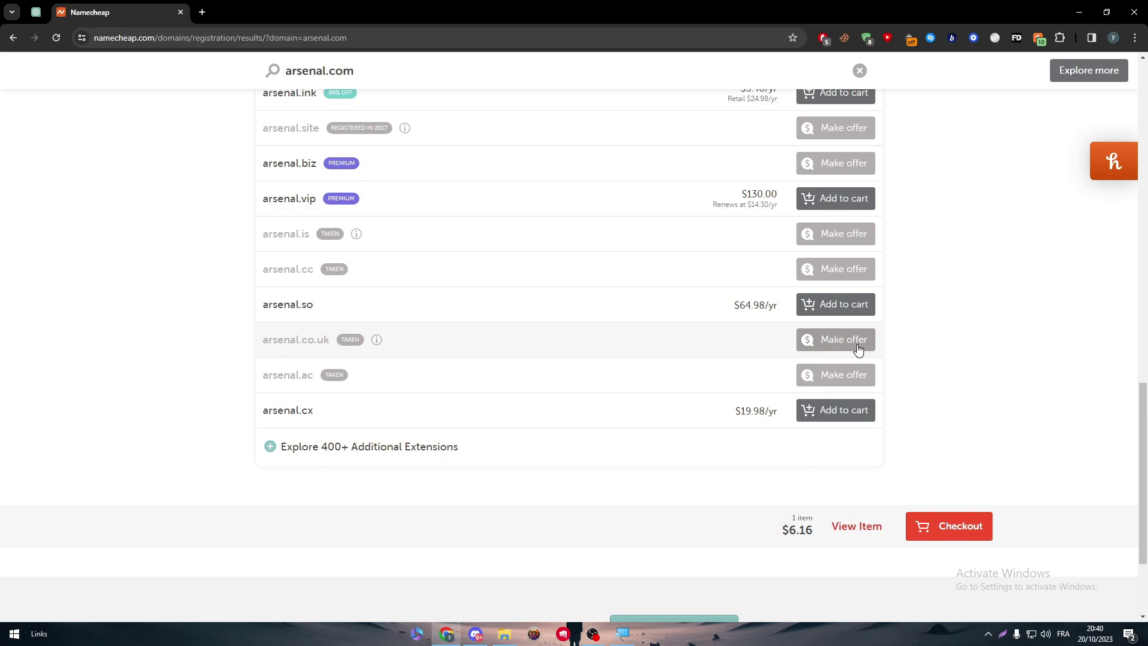
drag(1142, 495, 1128, 283)
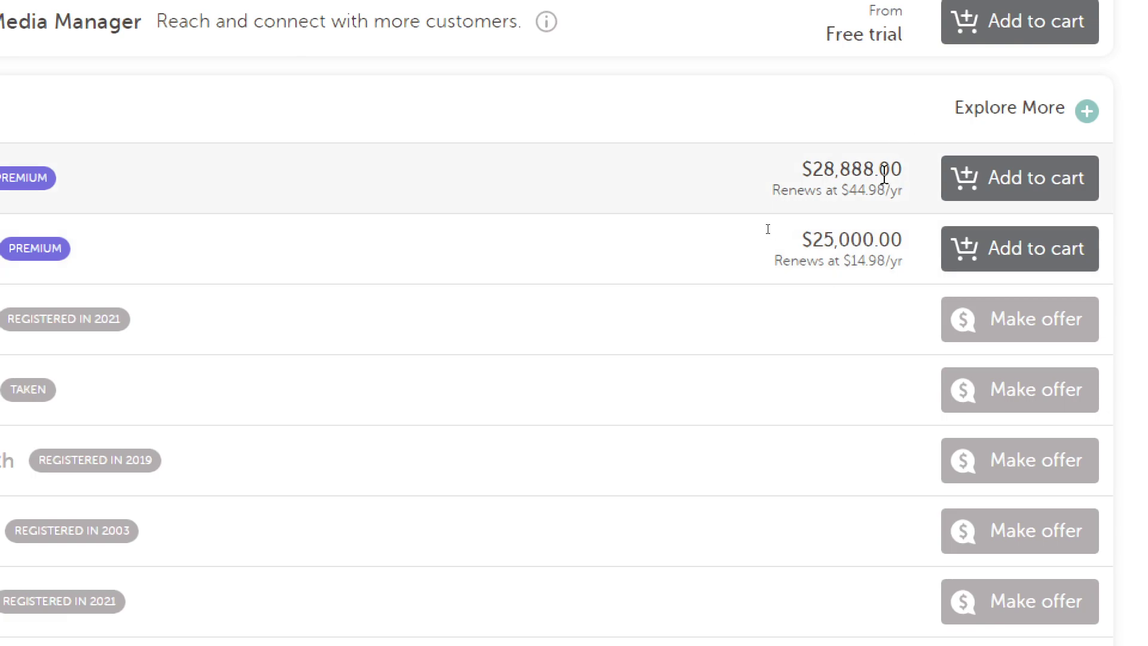
drag(811, 170, 921, 177)
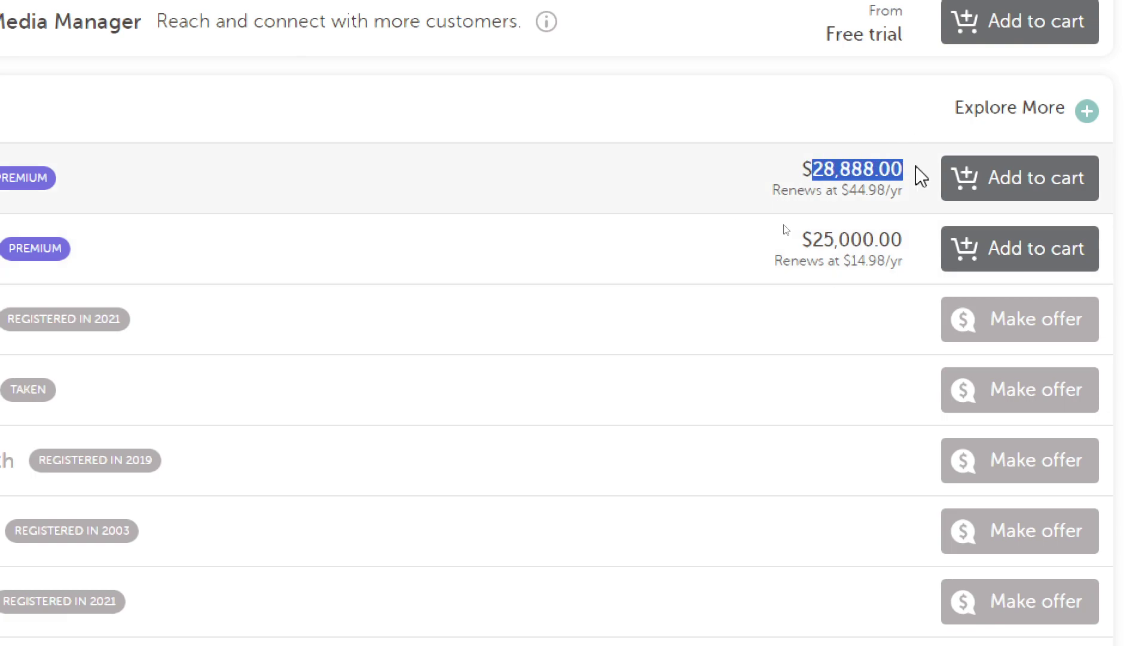
click(807, 127)
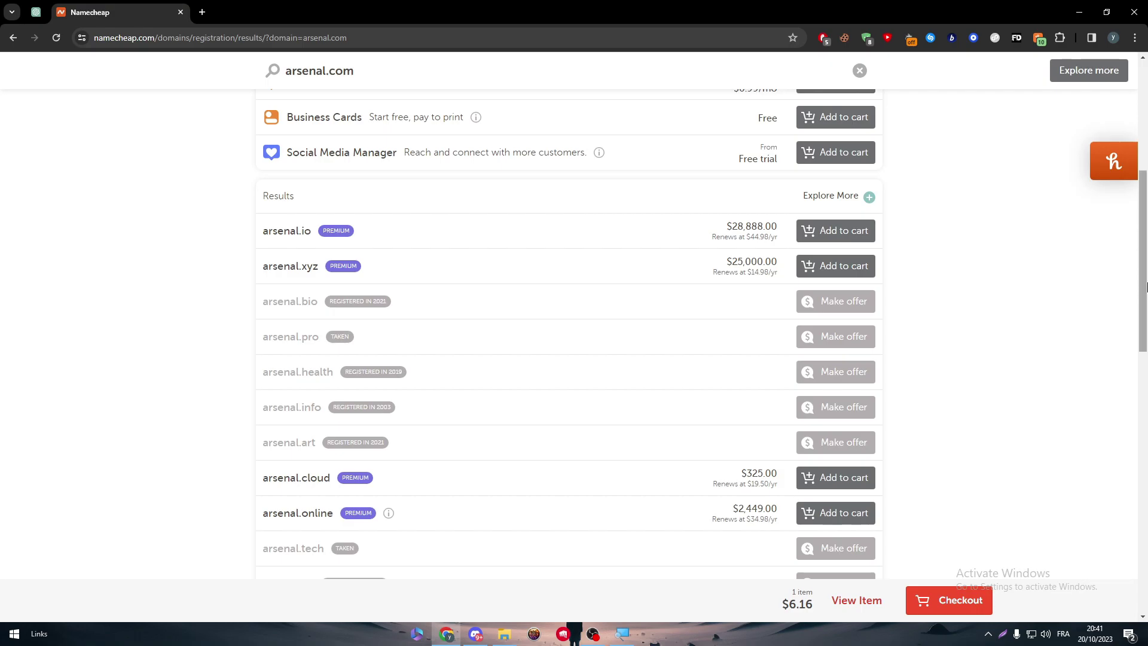
scroll(1114, 302, up, 4)
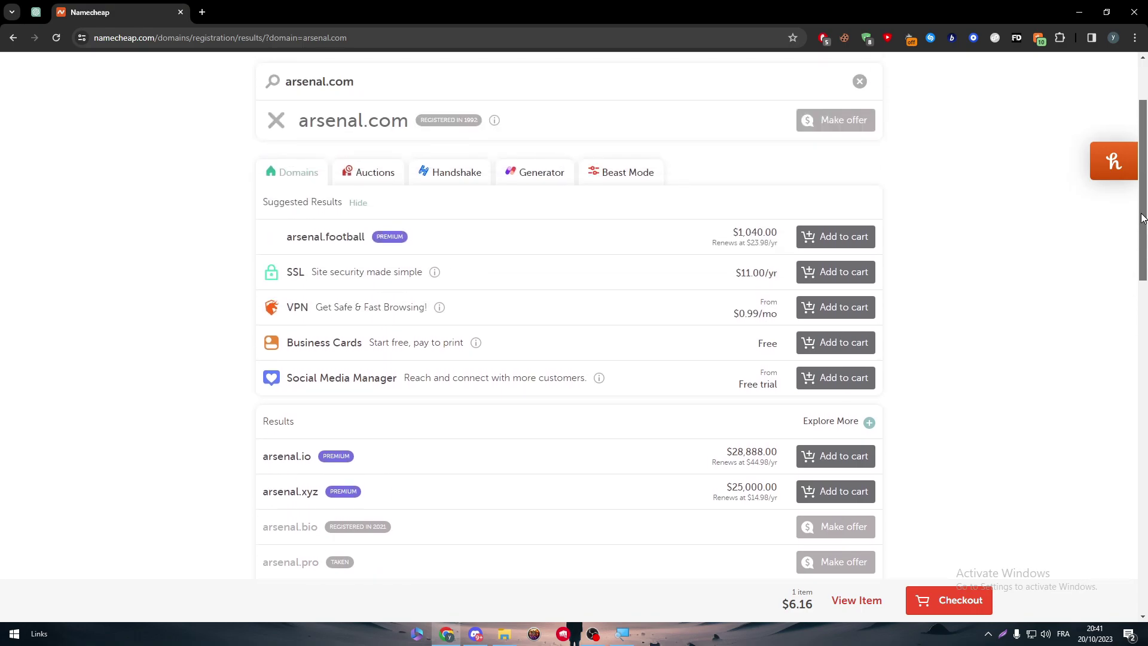
scroll(1136, 299, down, 4)
scroll(1143, 297, down, 1)
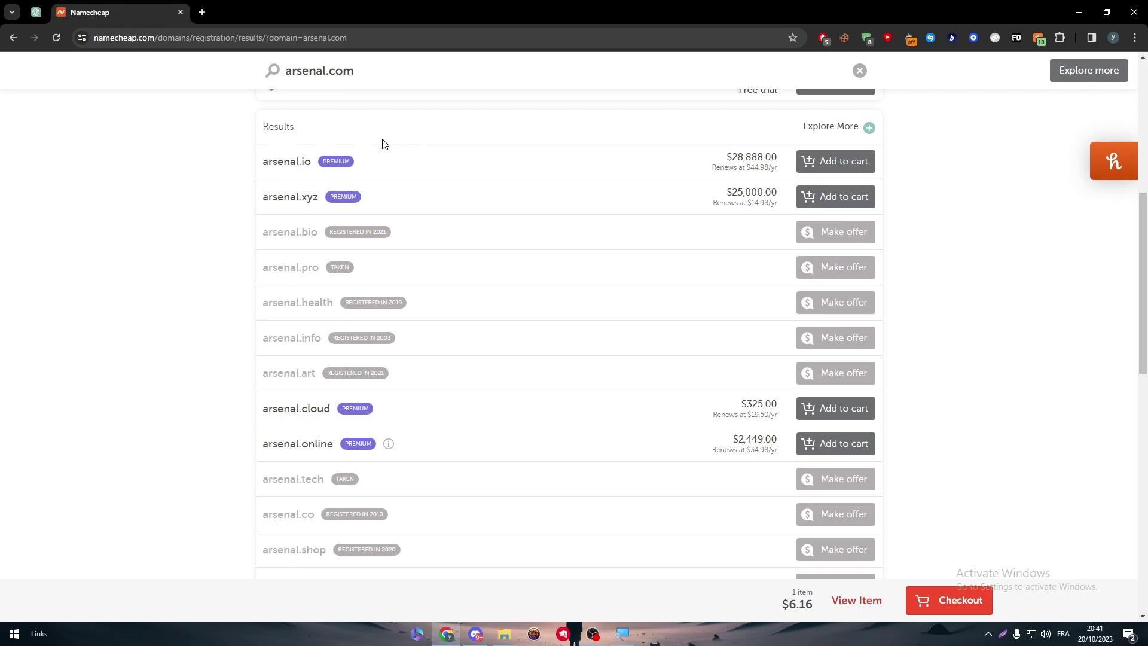
scroll(1143, 404, down, 9)
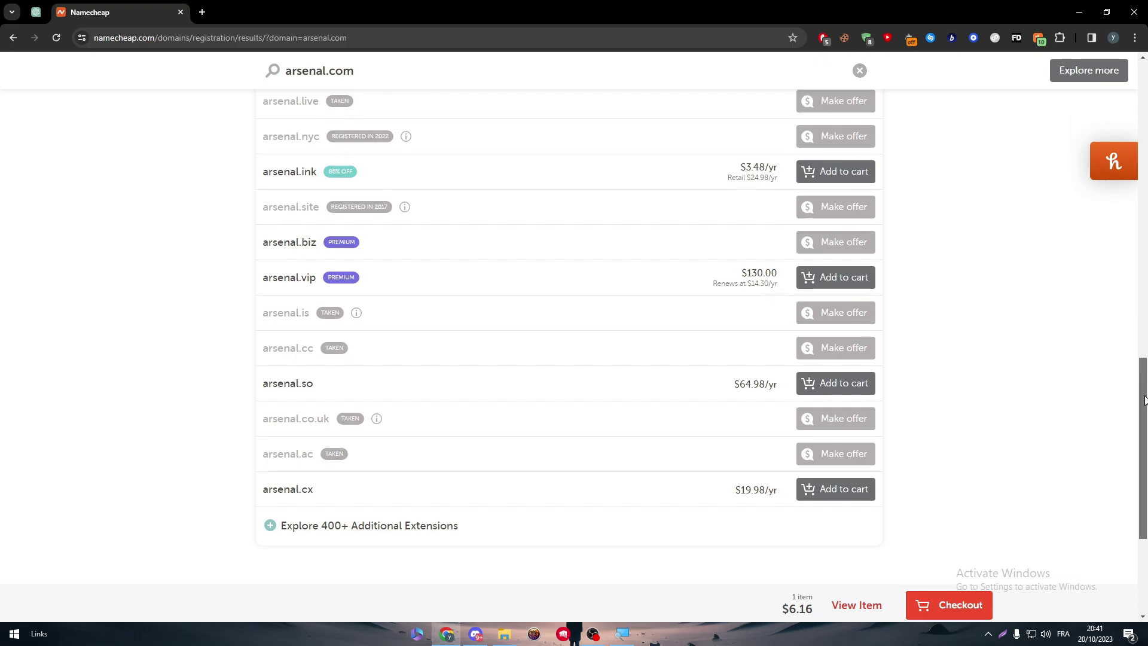
scroll(1143, 404, up, 12)
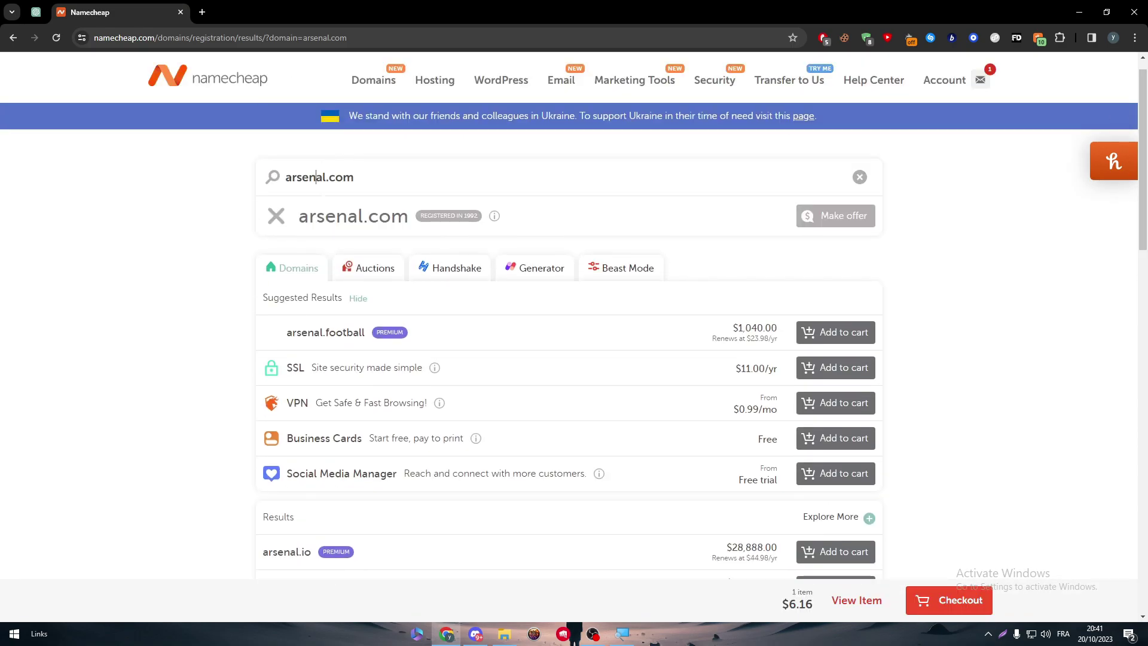
- Search arsendal.com and browse options like arsendal.store and arsendal.online at $0.98/yr
text(d)
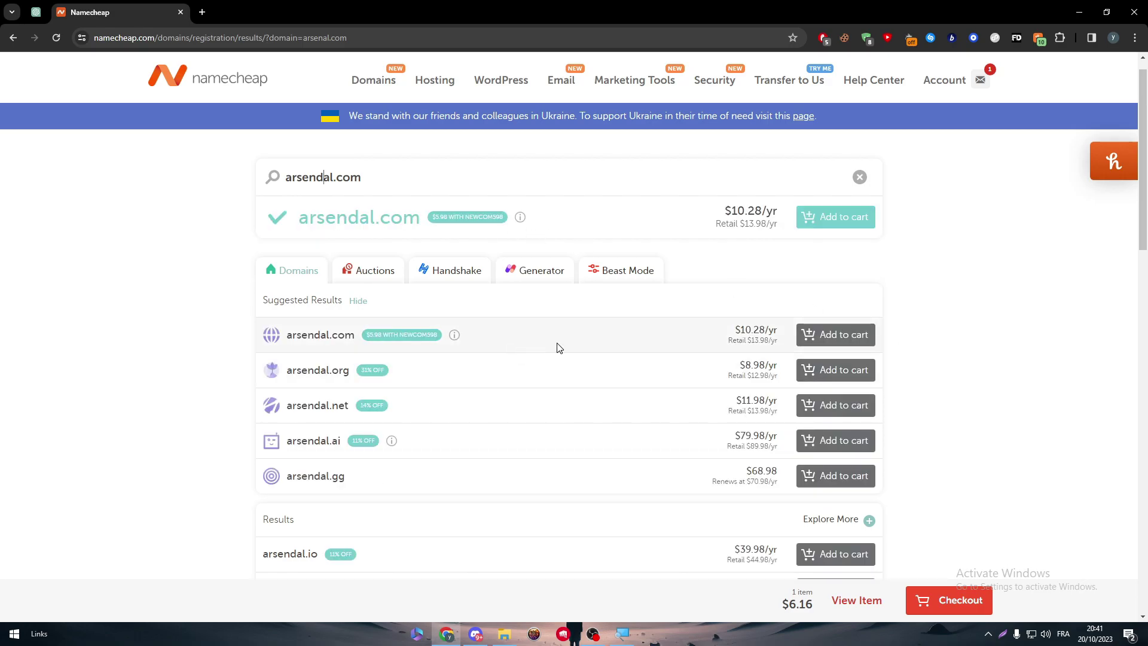
scroll(1126, 456, down, 10)
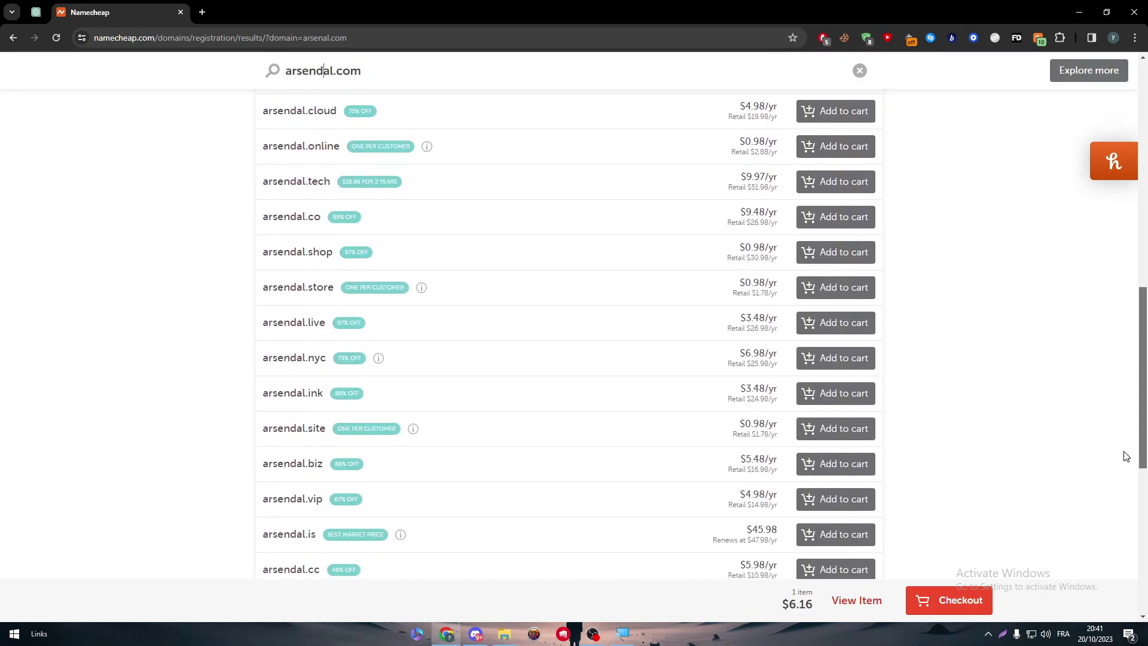
scroll(1126, 456, up, 5)
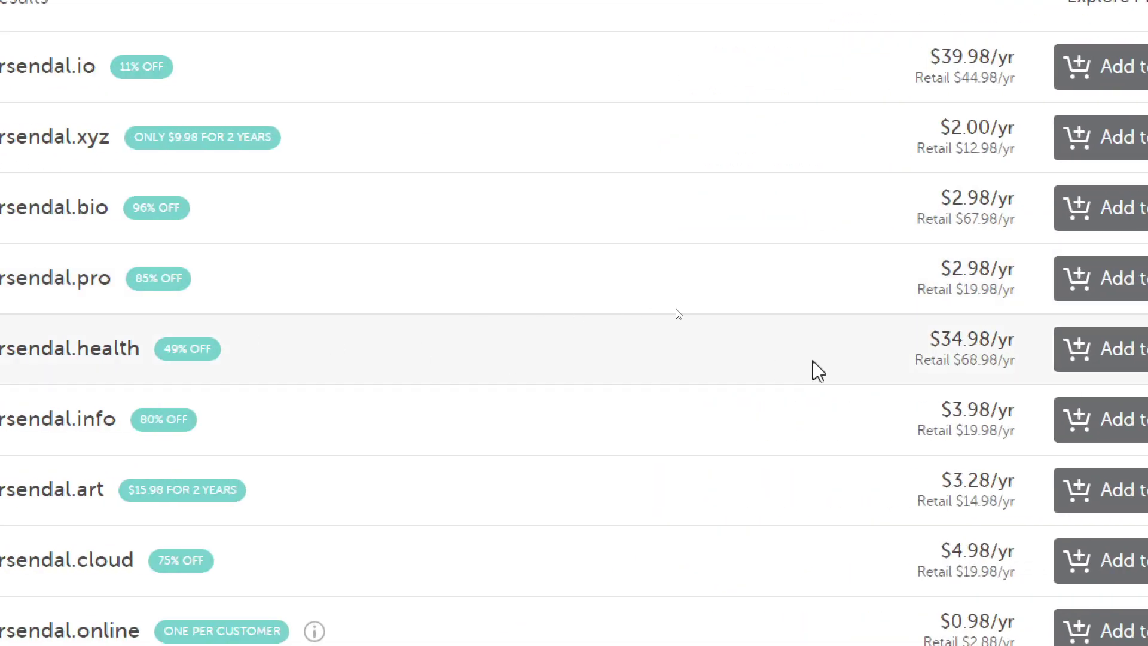
scroll(933, 358, down, 4)
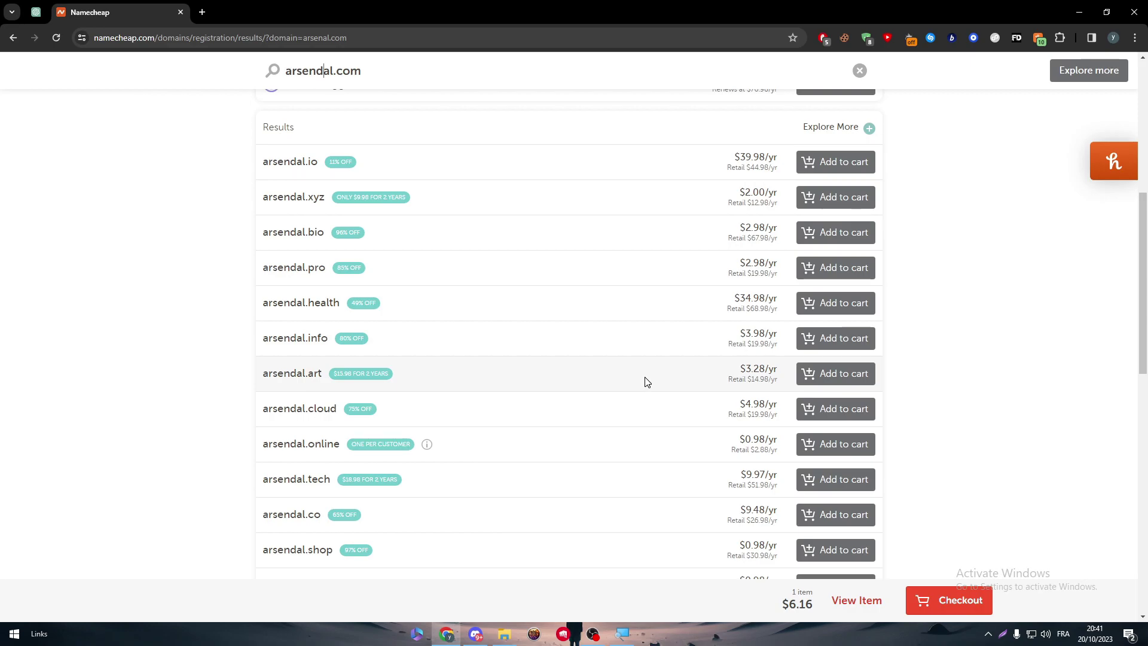
drag(1141, 272, 1141, 350)
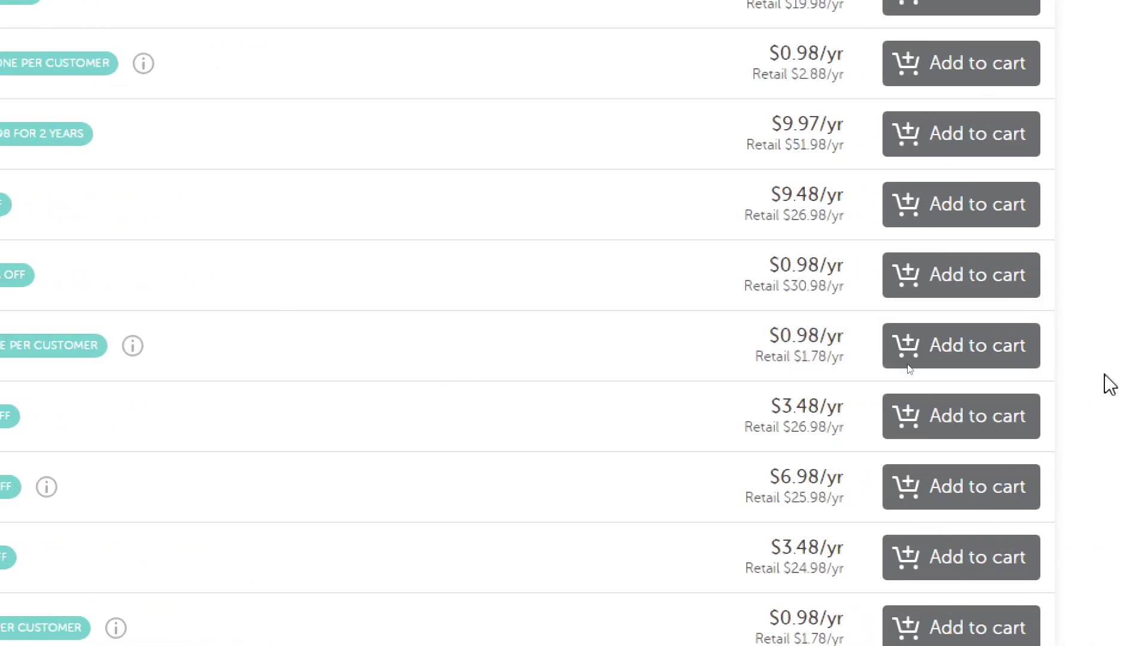
- Add arsendal.store and WordPress Hosting at $6.88/mo to the cart, totalling $14.20
click(970, 358)
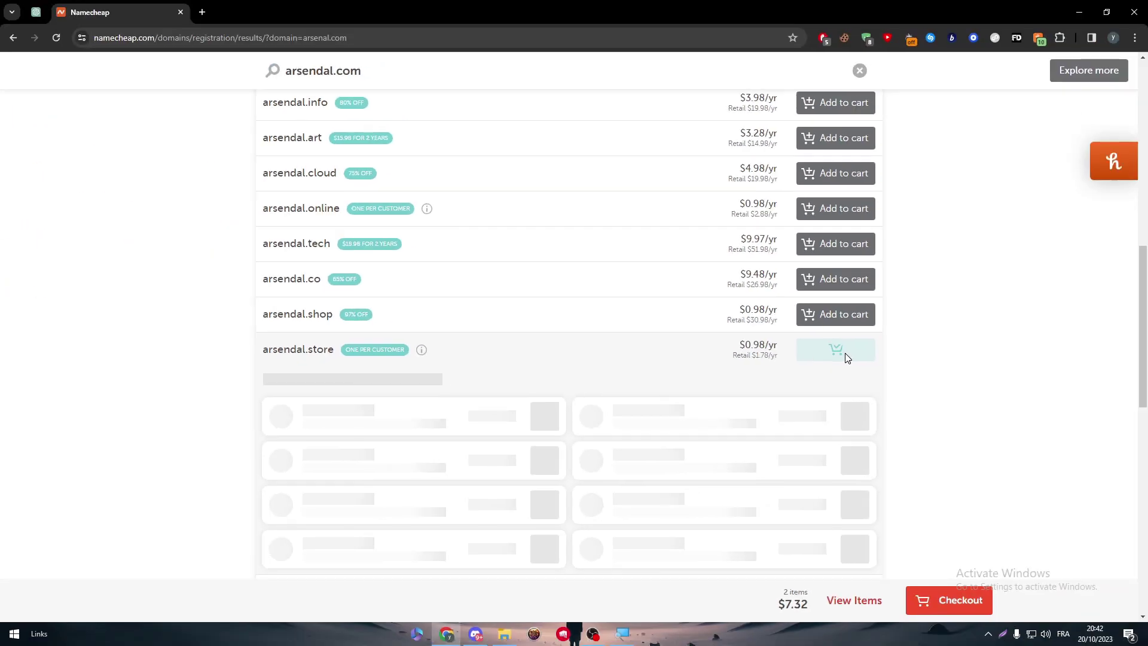
scroll(867, 293, down, 3)
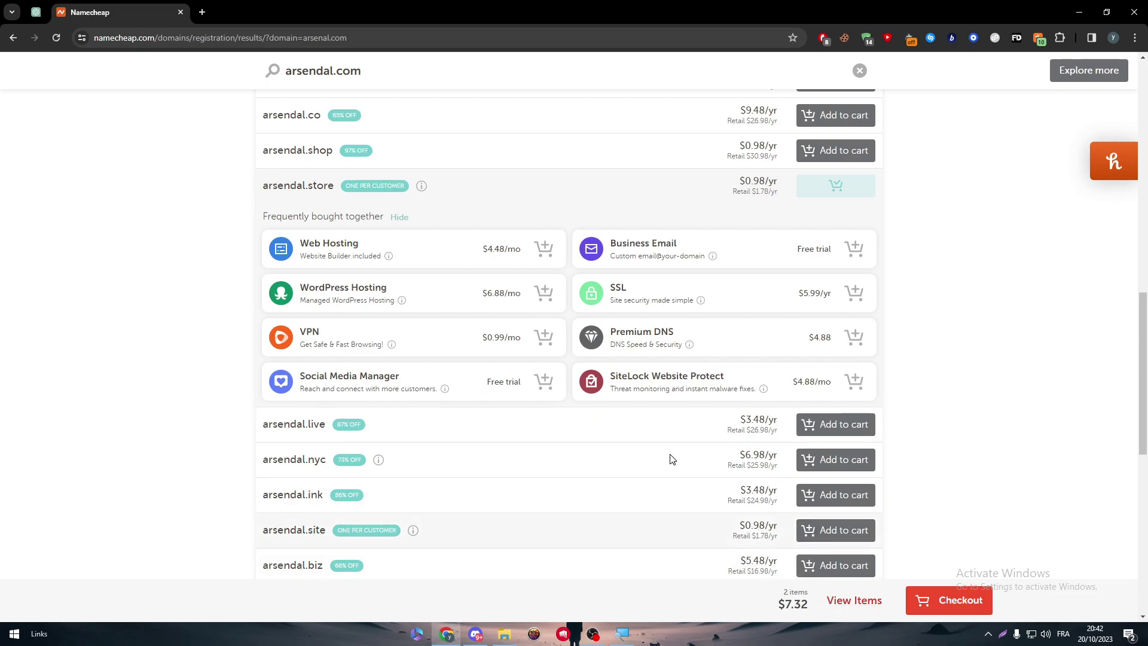
click(545, 292)
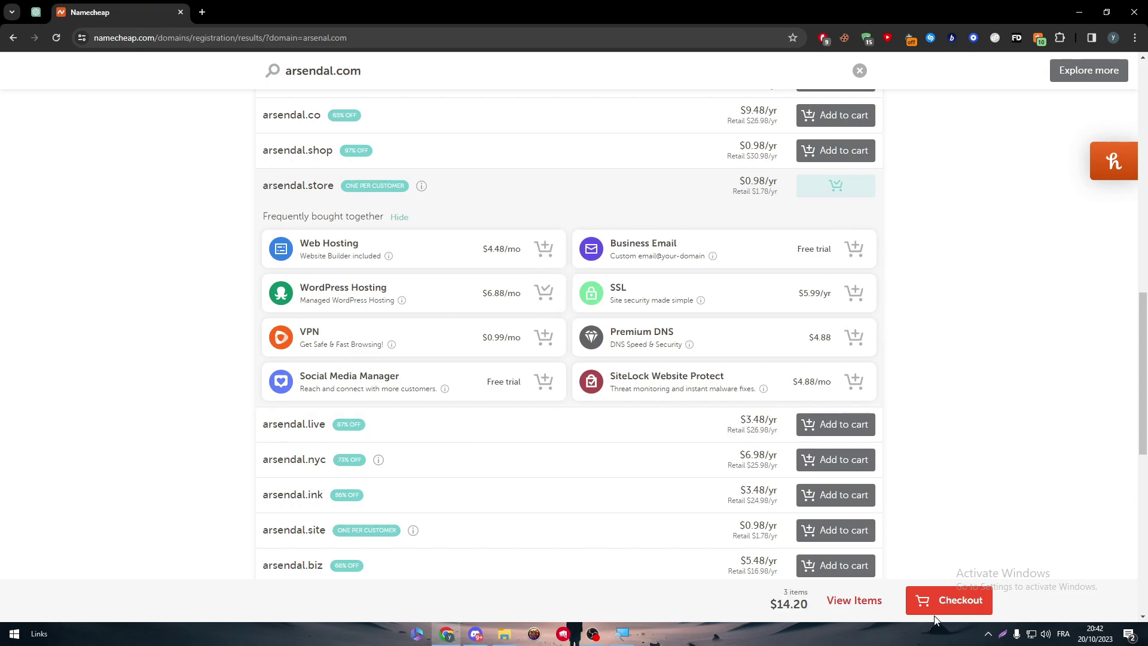
click(949, 600)
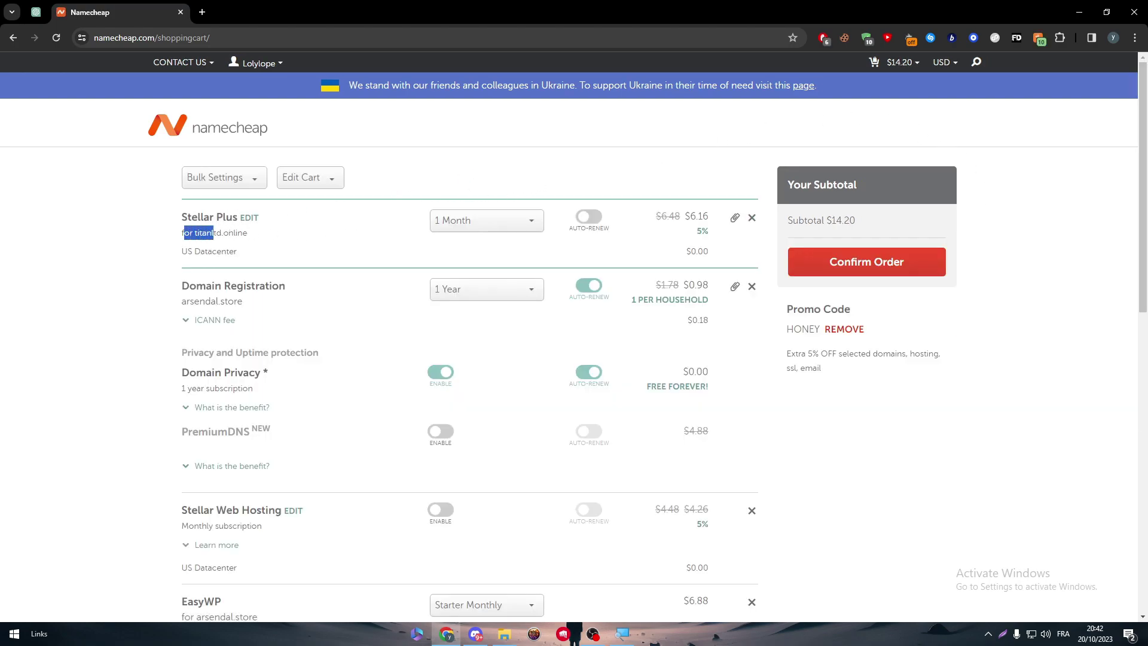
click(752, 219)
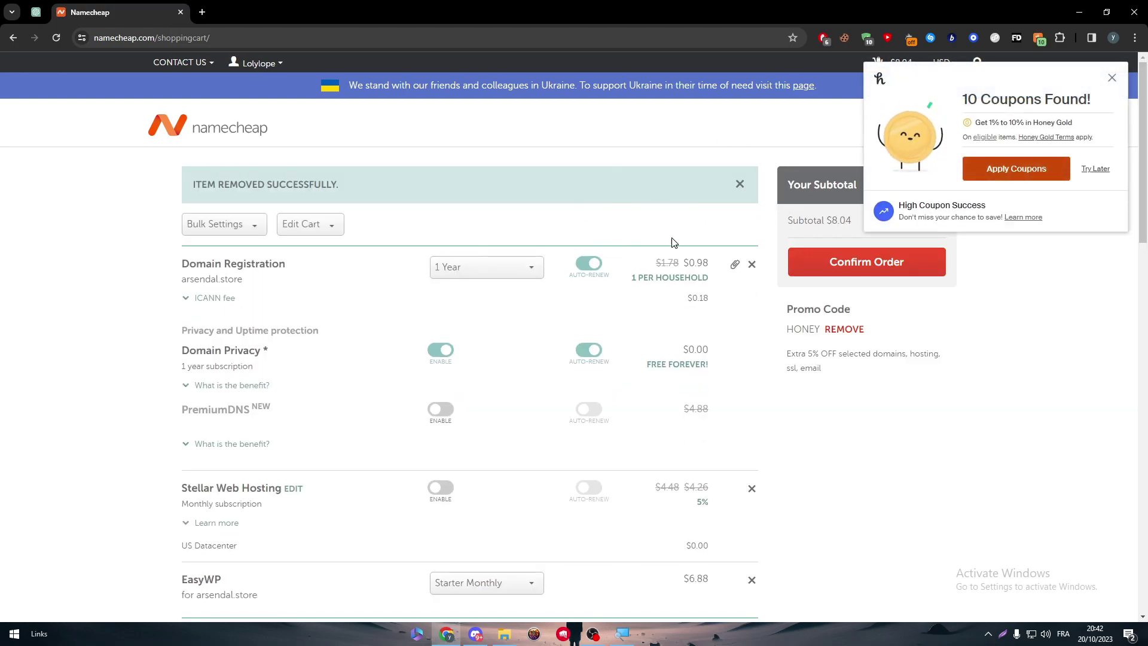
click(1114, 79)
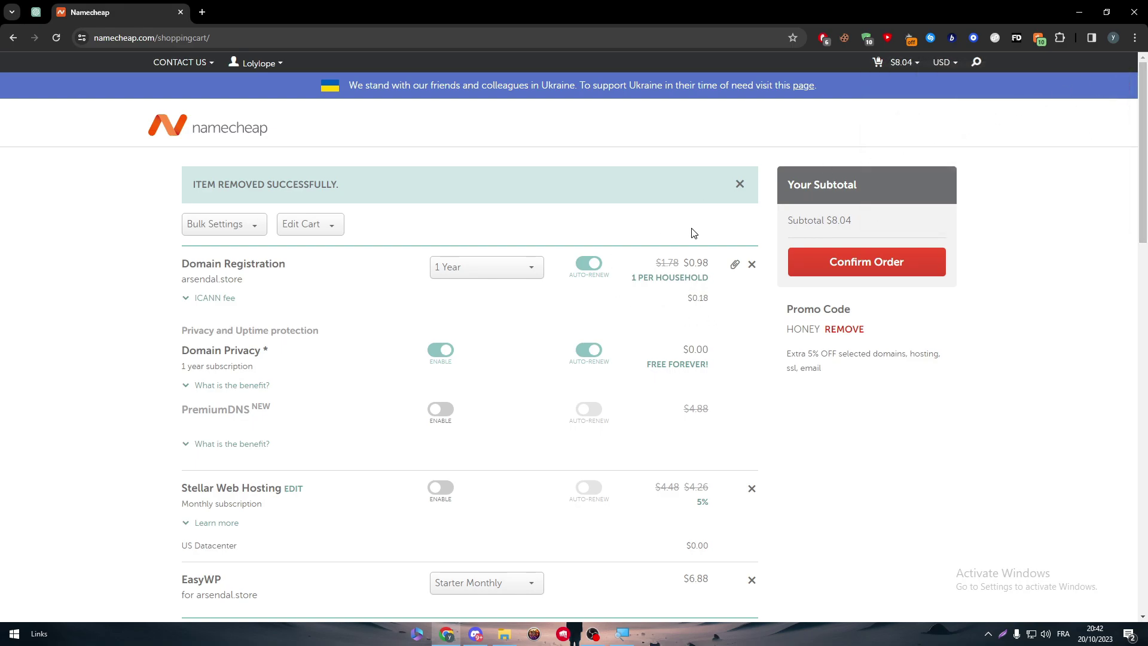
drag(183, 264, 313, 267)
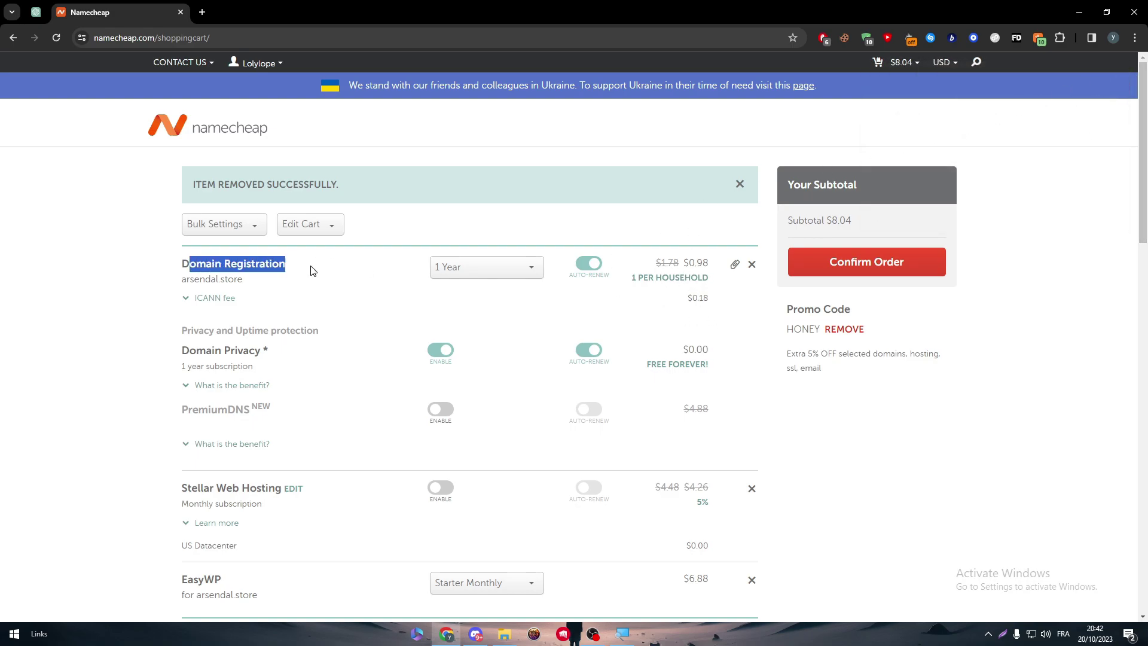
click(295, 266)
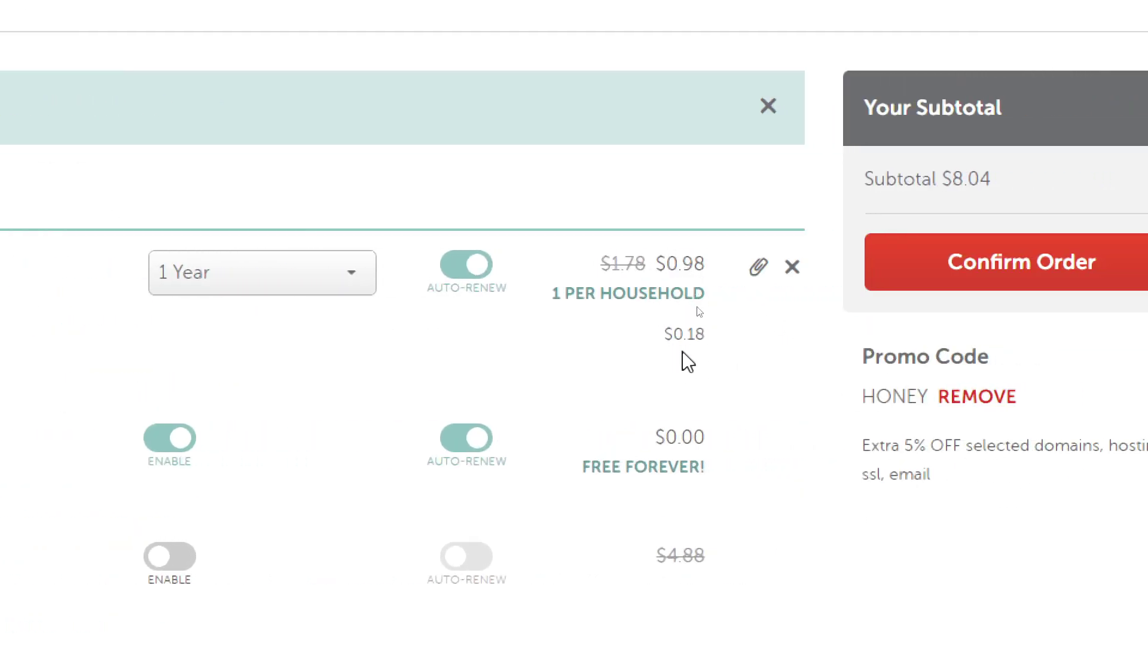
double_click(692, 333)
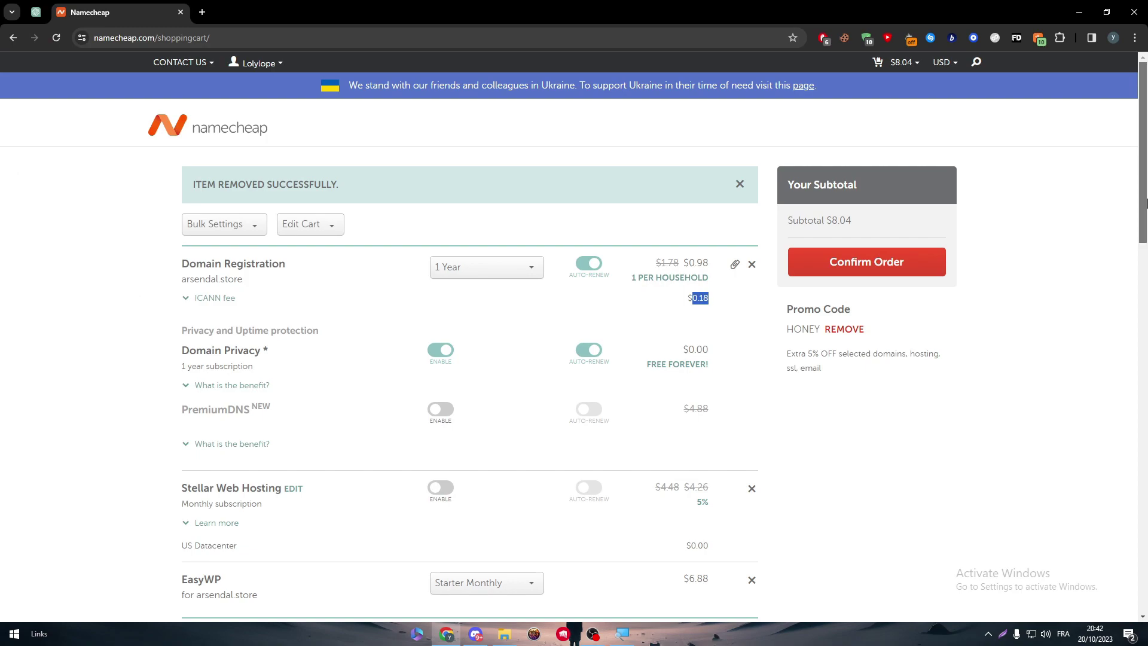
scroll(1127, 310, down, 5)
scroll(1070, 204, up, 6)
click(871, 220)
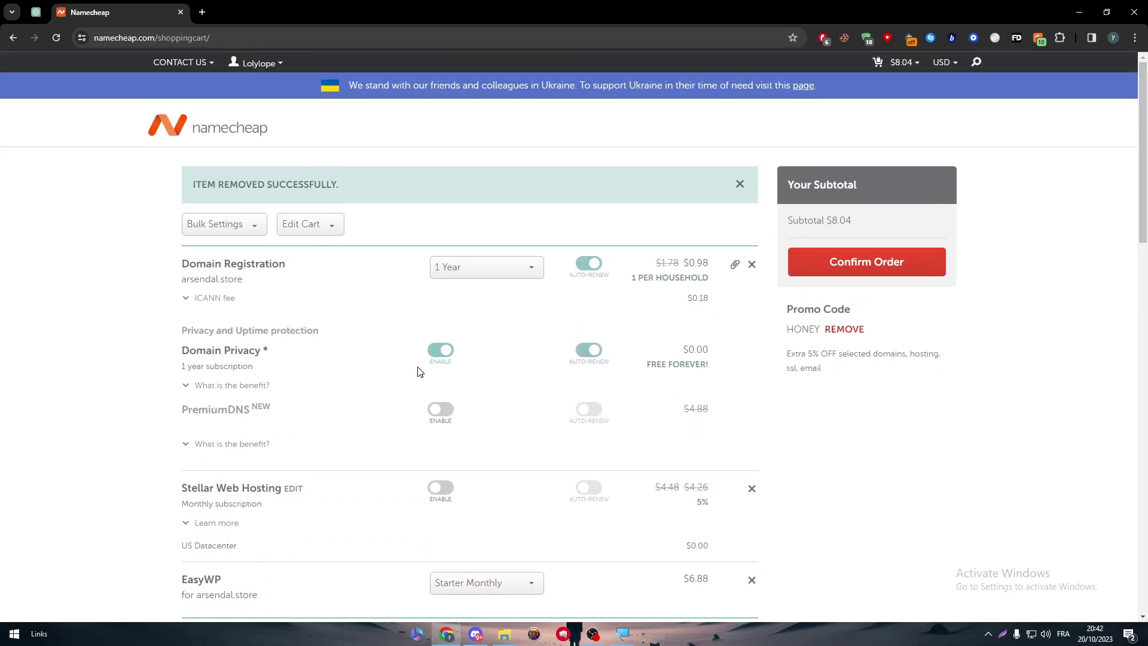
scroll(1145, 161, down, 1)
scroll(1145, 162, down, 3)
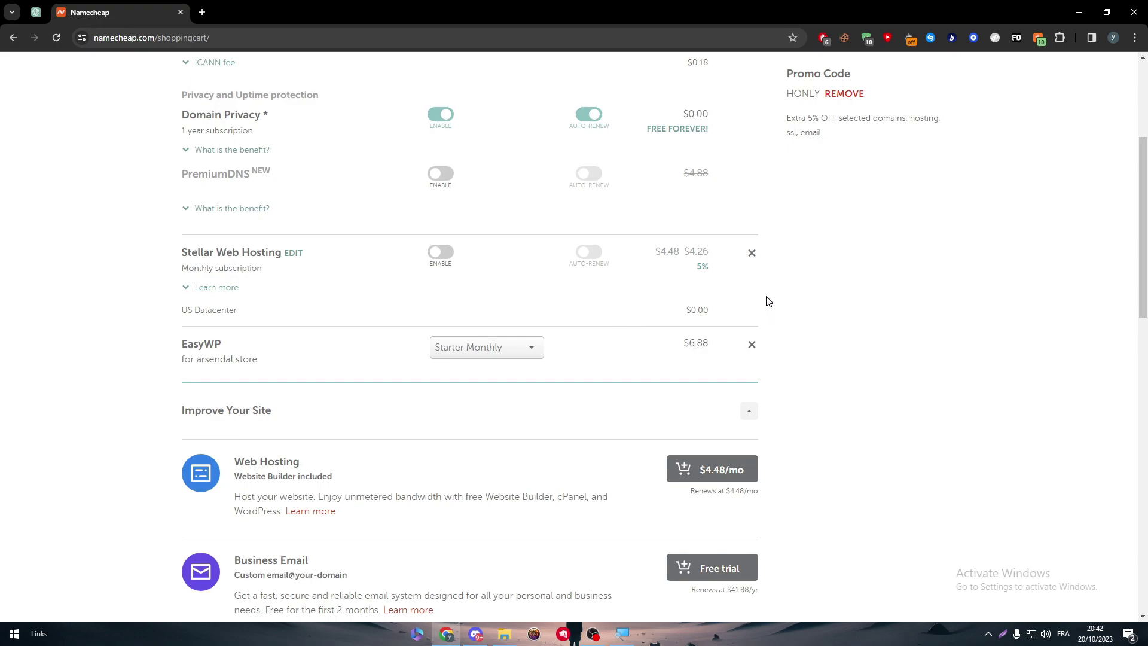
scroll(1145, 179, up, 3)
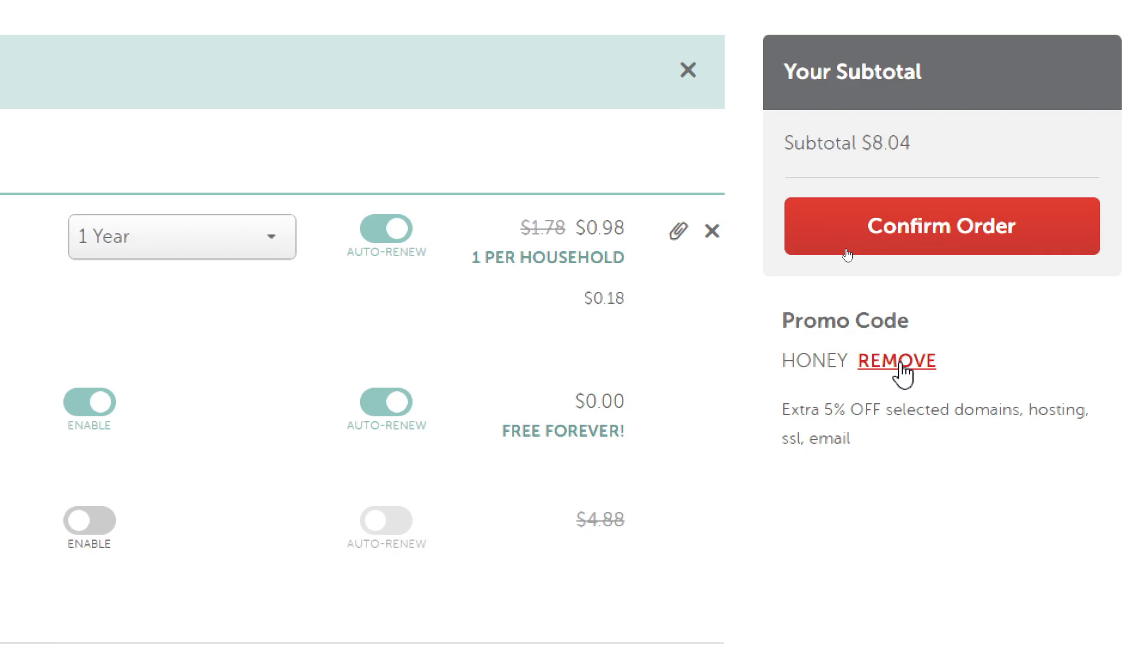
- Remove the HONEY promo code, then paste it back from Honey and apply it
click(902, 371)
drag(861, 144, 943, 148)
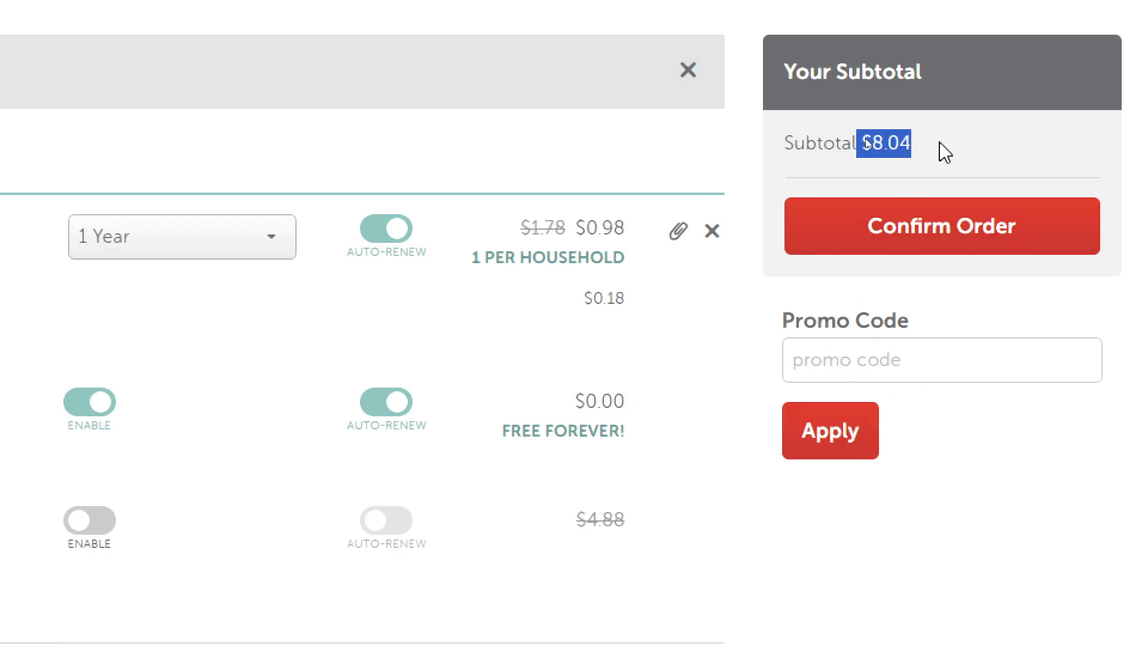
click(943, 149)
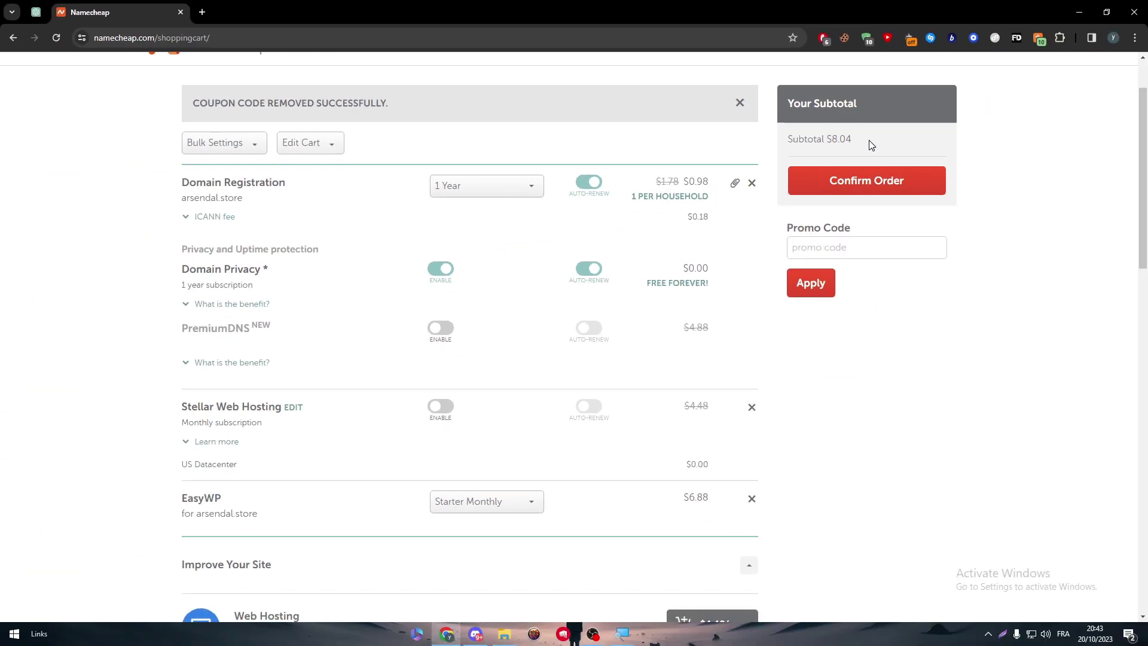
click(839, 246)
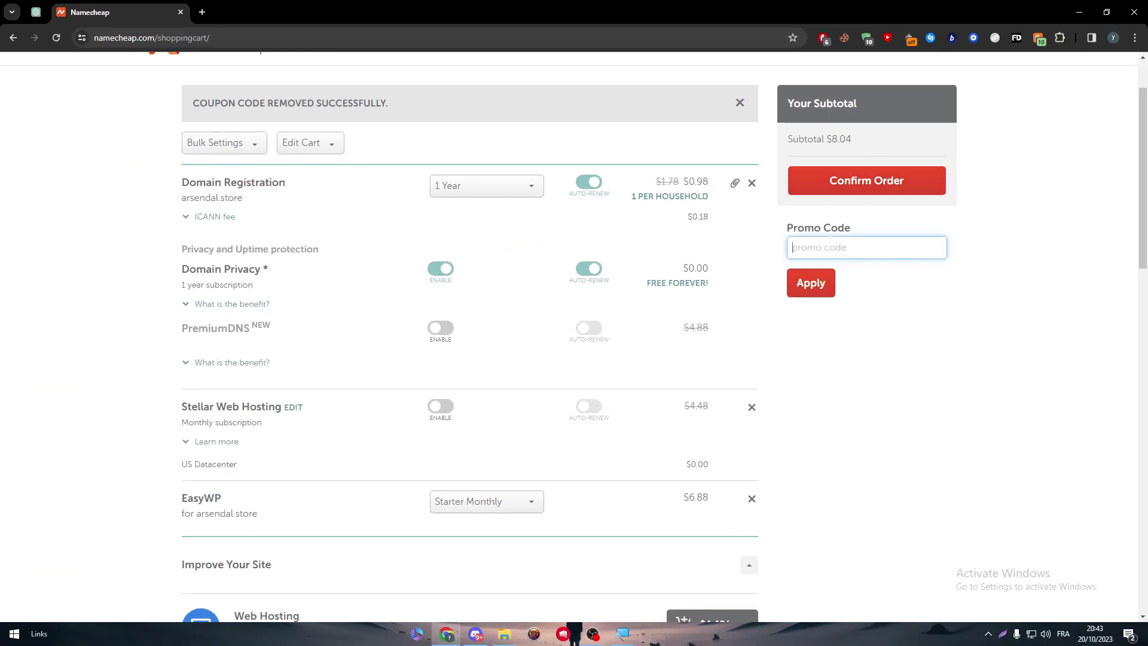
click(1041, 43)
scroll(1041, 214, down, 3)
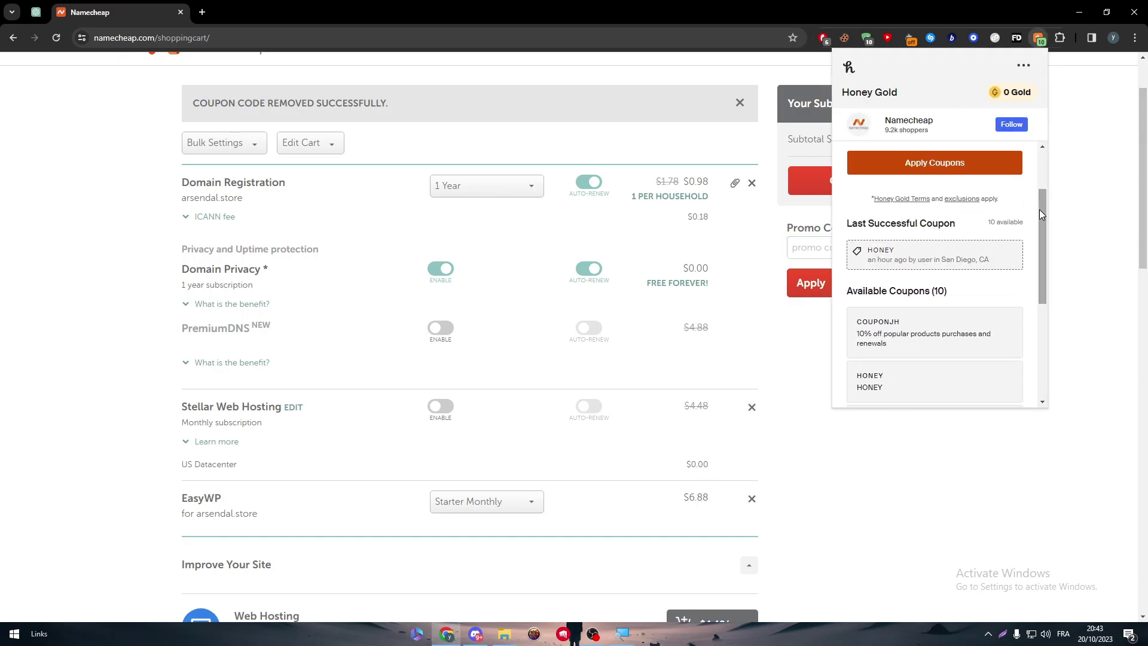
click(934, 255)
click(837, 247)
key(ctrl+v)
click(814, 284)
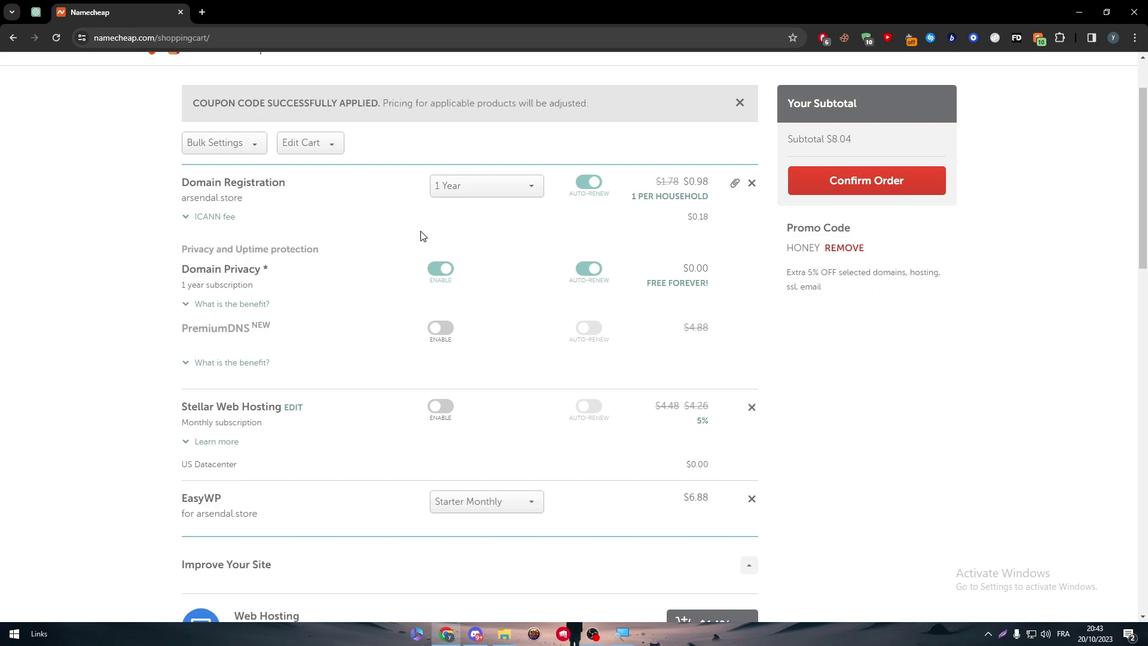
- Keep arsendal.store's registration term at 1 Year and turn off Auto-Renew
drag(213, 192, 287, 192)
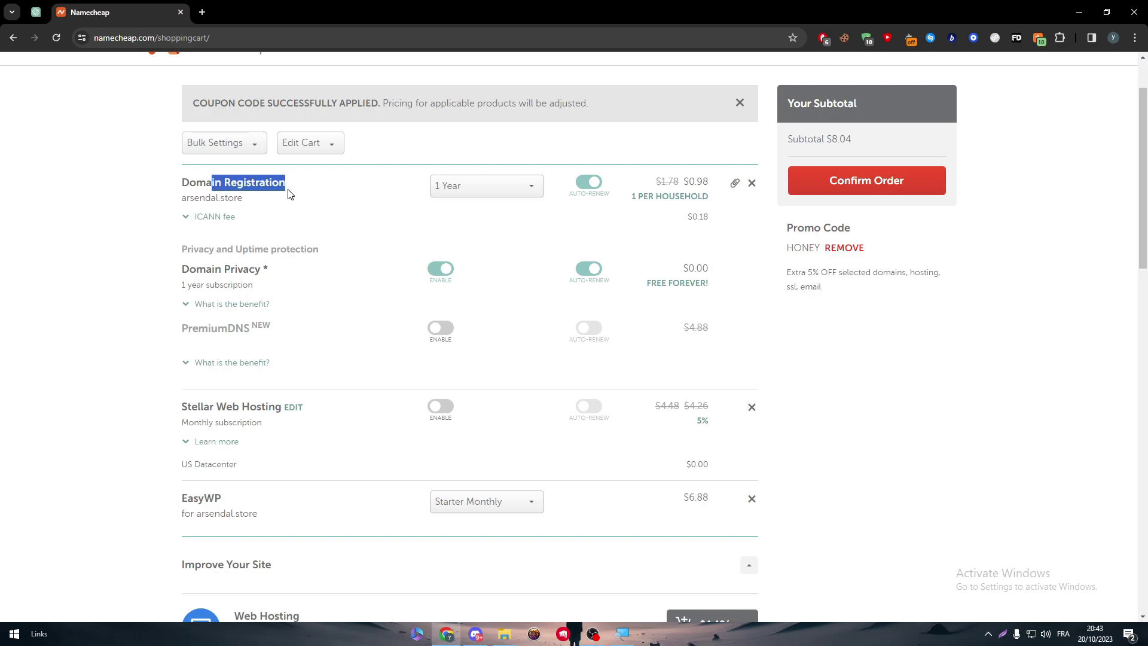
click(327, 200)
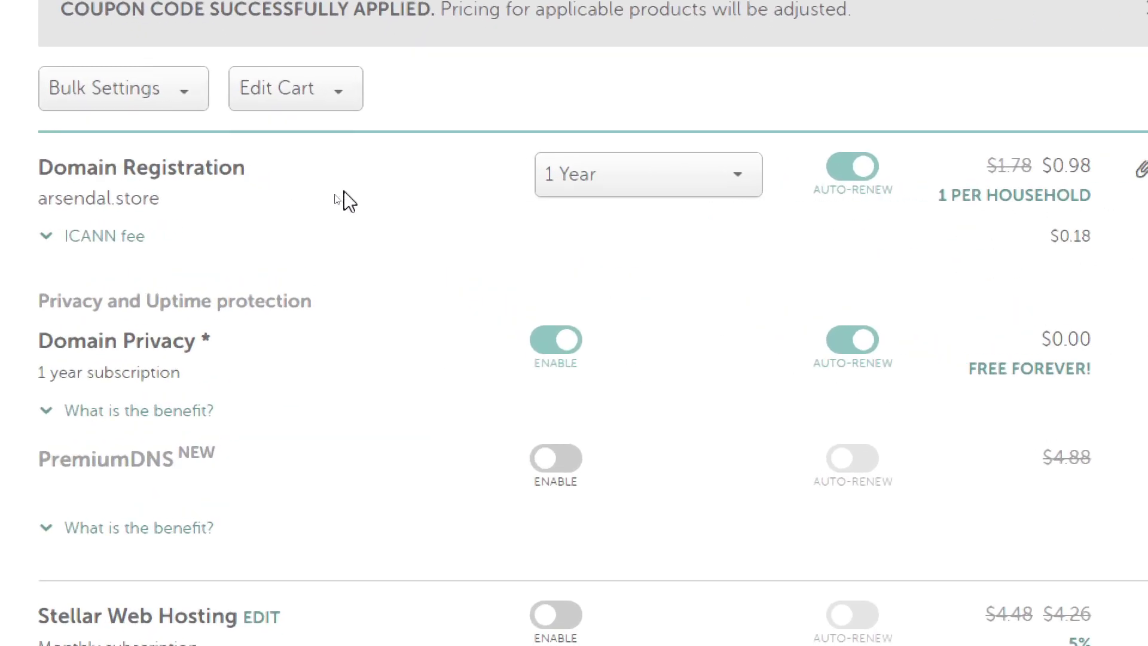
click(488, 189)
click(602, 256)
click(636, 167)
click(596, 233)
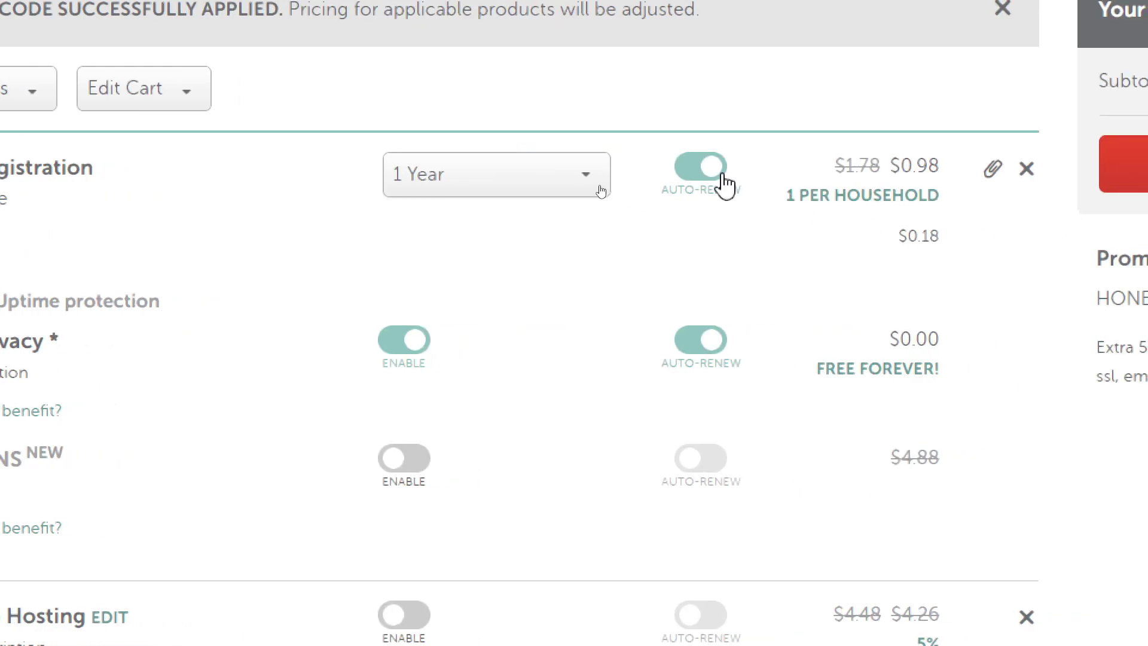
click(855, 169)
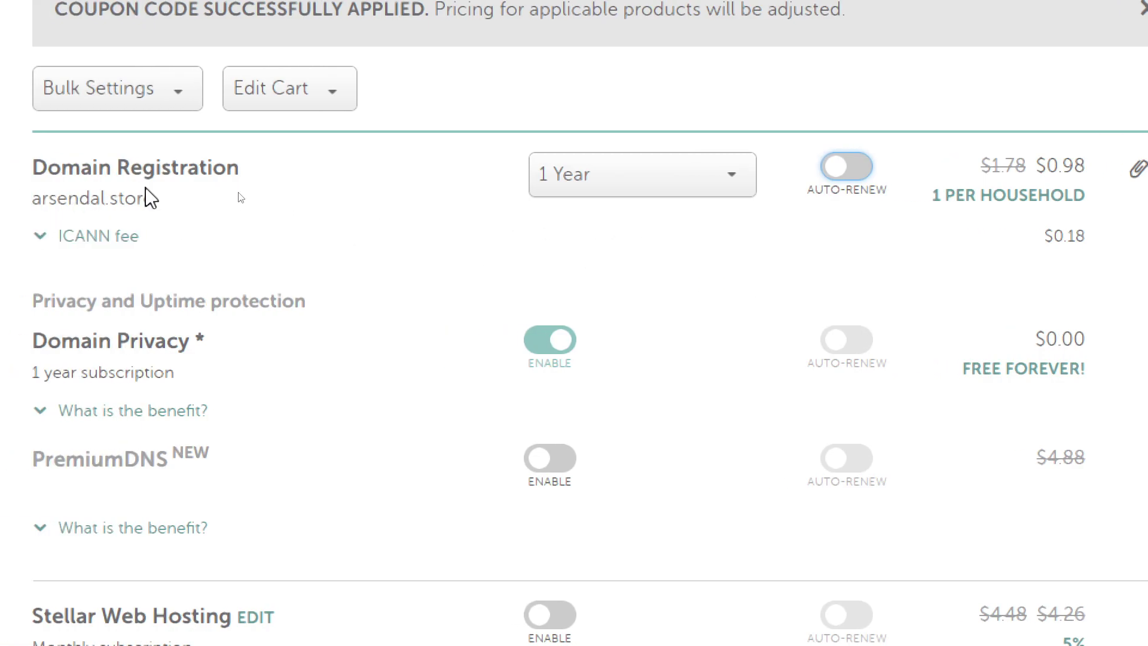
- Confirm the order to reach the Billing step
click(15, 205)
drag(157, 199, 37, 199)
triple_click(45, 199)
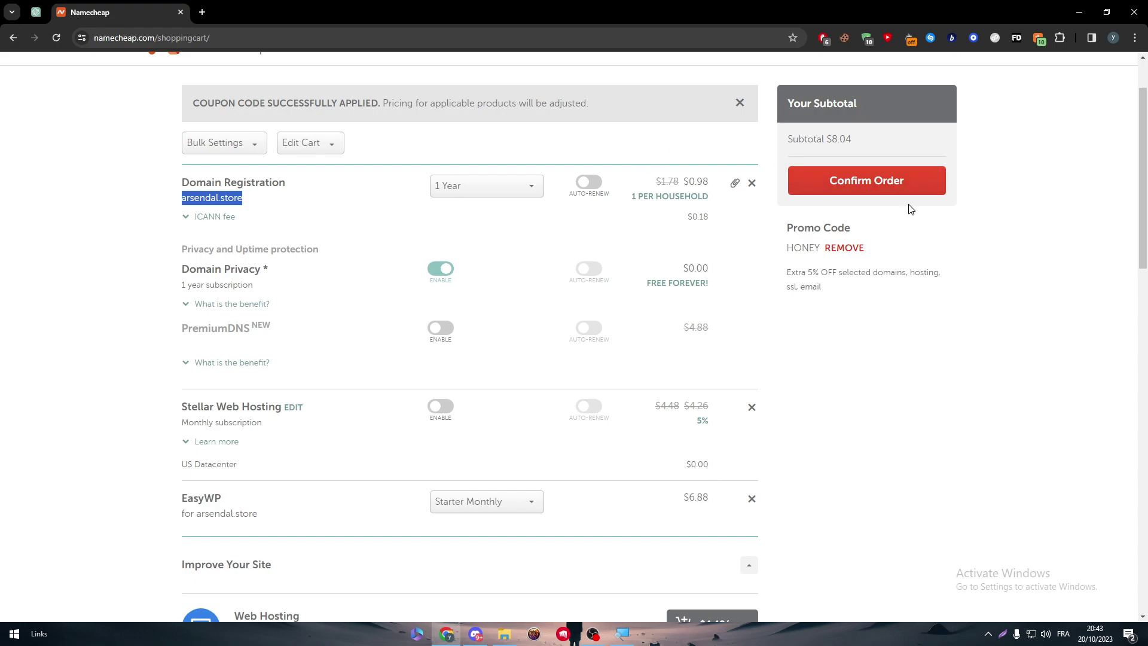
scroll(986, 170, up, 1)
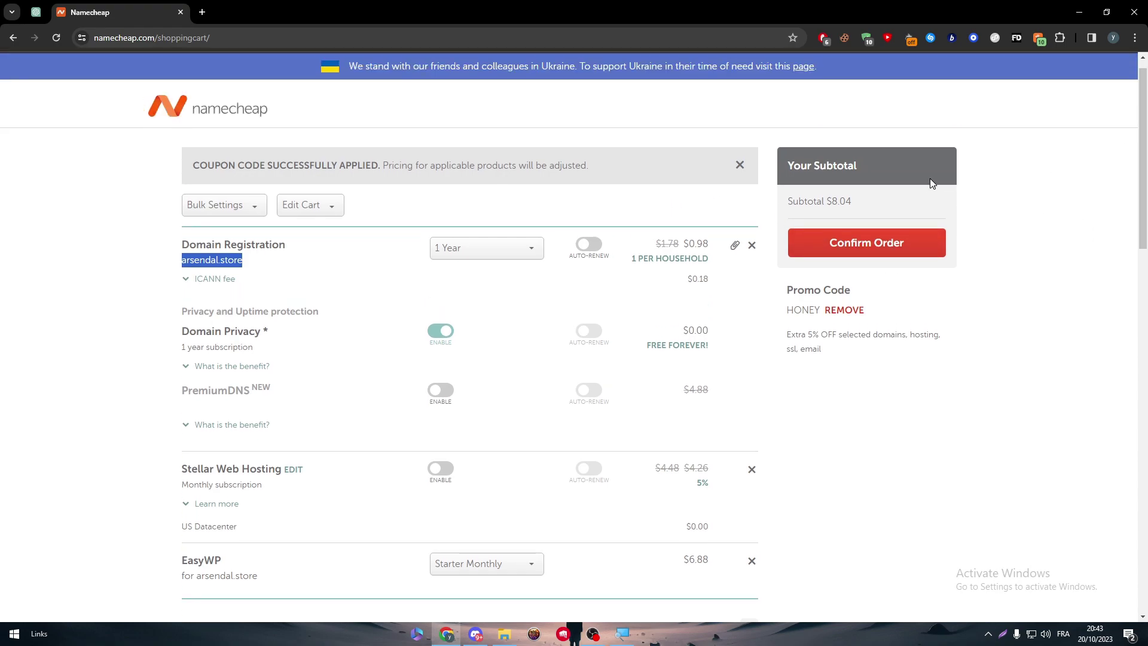
click(881, 239)
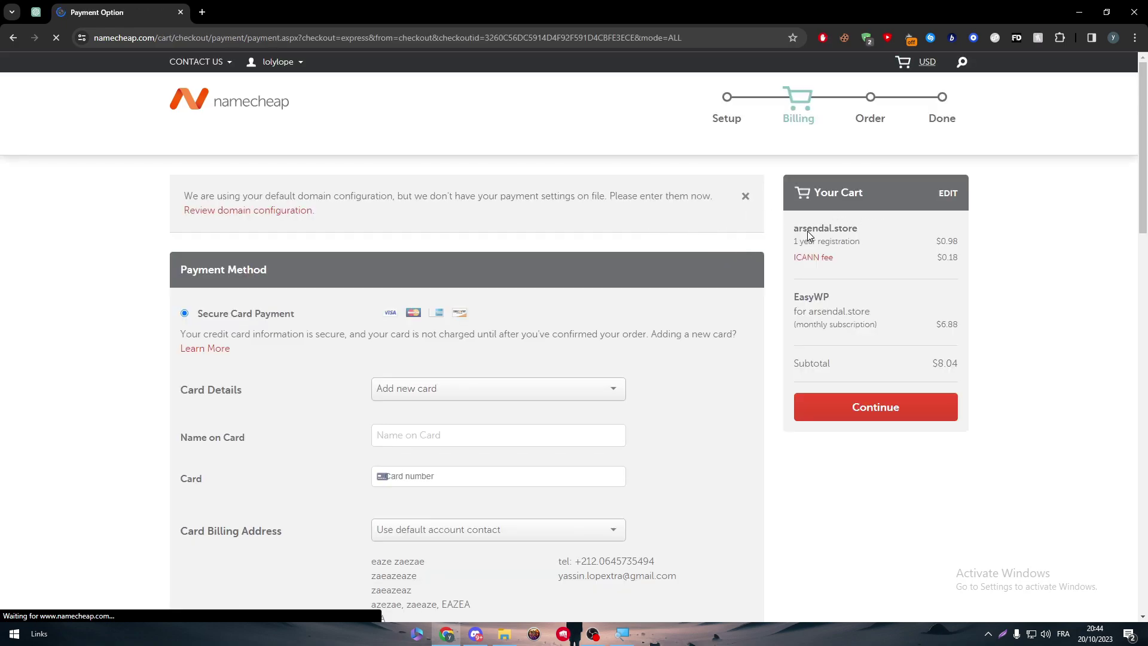
- Dismiss the Honey coupon popup and select Paypal as payment method
drag(1138, 160, 1137, 215)
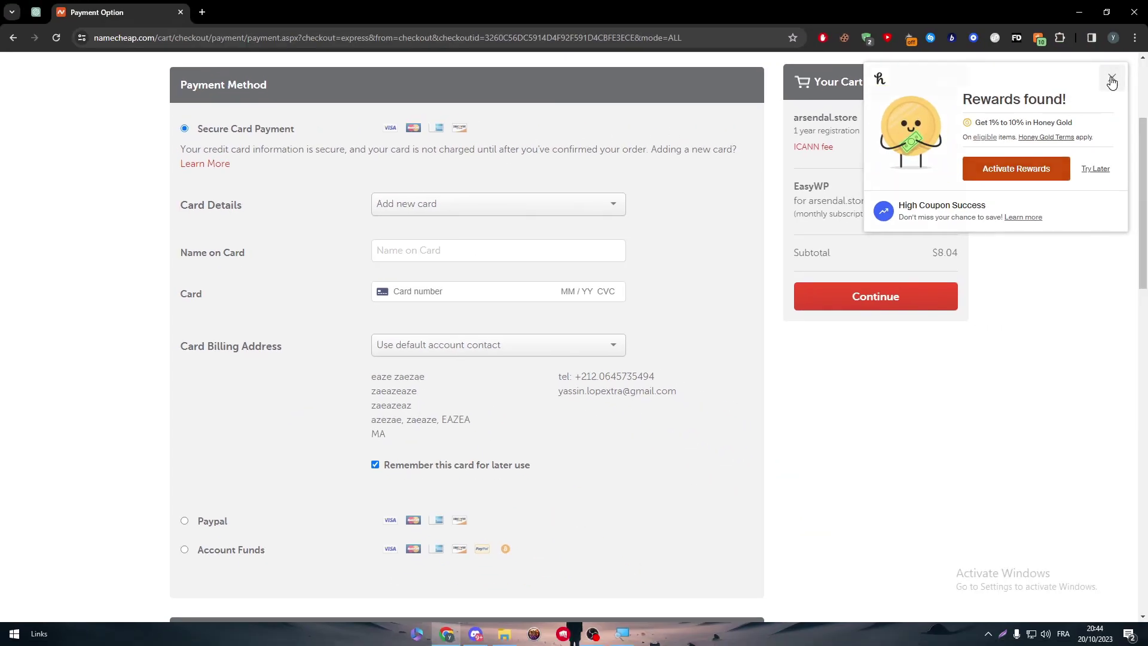
click(1111, 81)
scroll(1072, 213, down, 3)
click(205, 353)
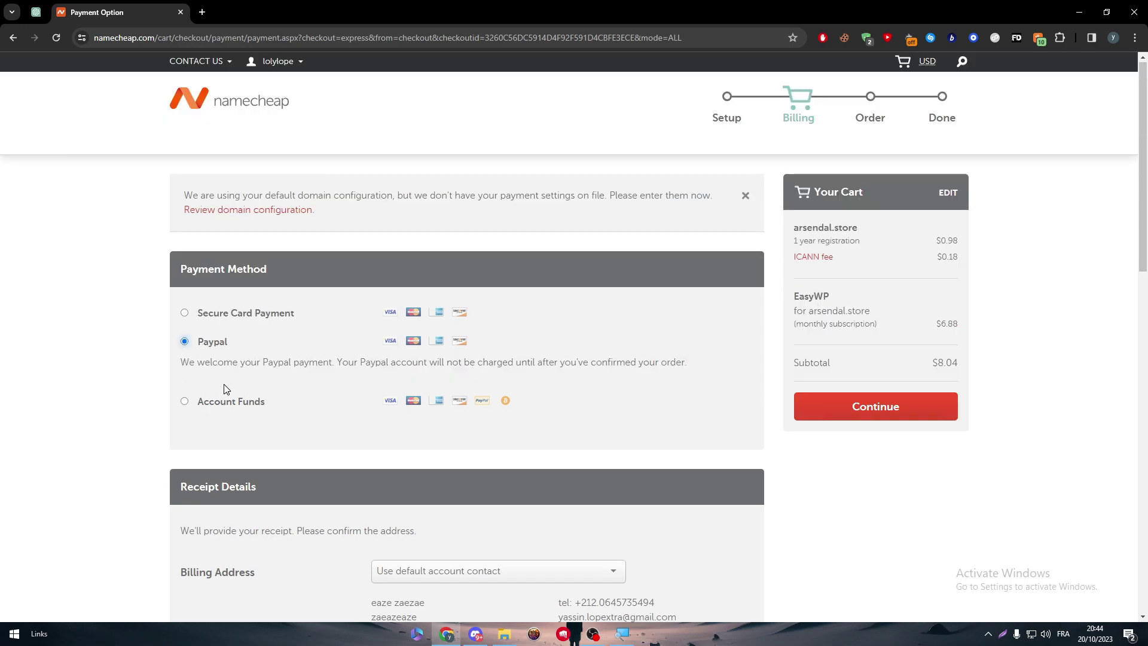
drag(179, 363, 667, 363)
click(274, 400)
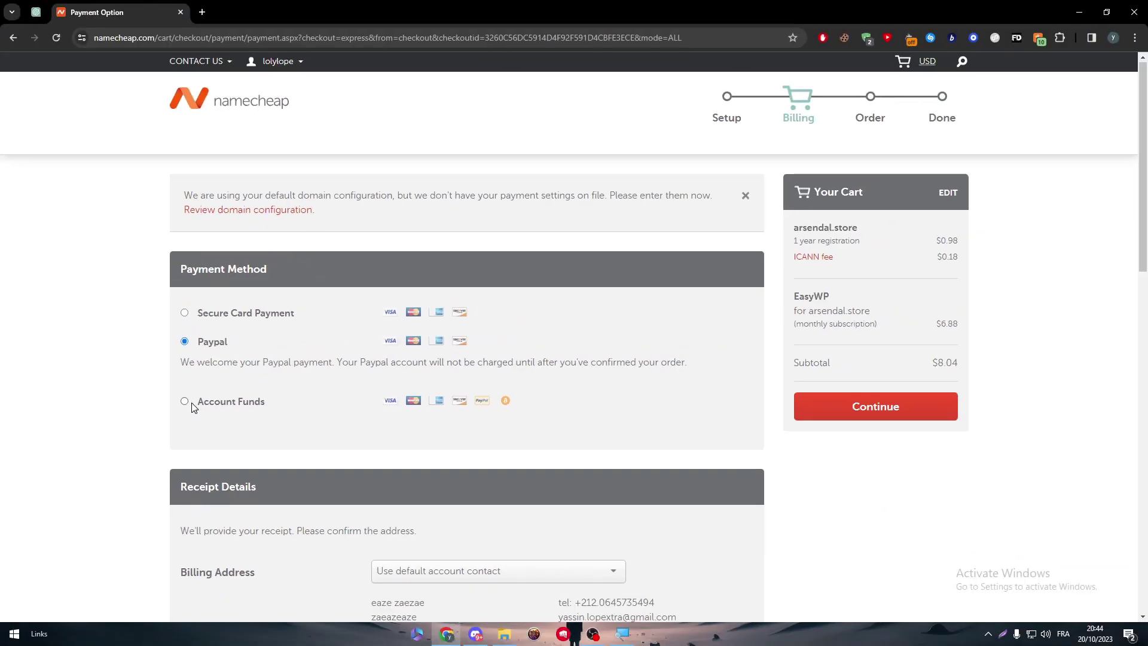
- Switch payment to Account Funds, showing a $0.00 balance and insufficient-funds warning
click(192, 404)
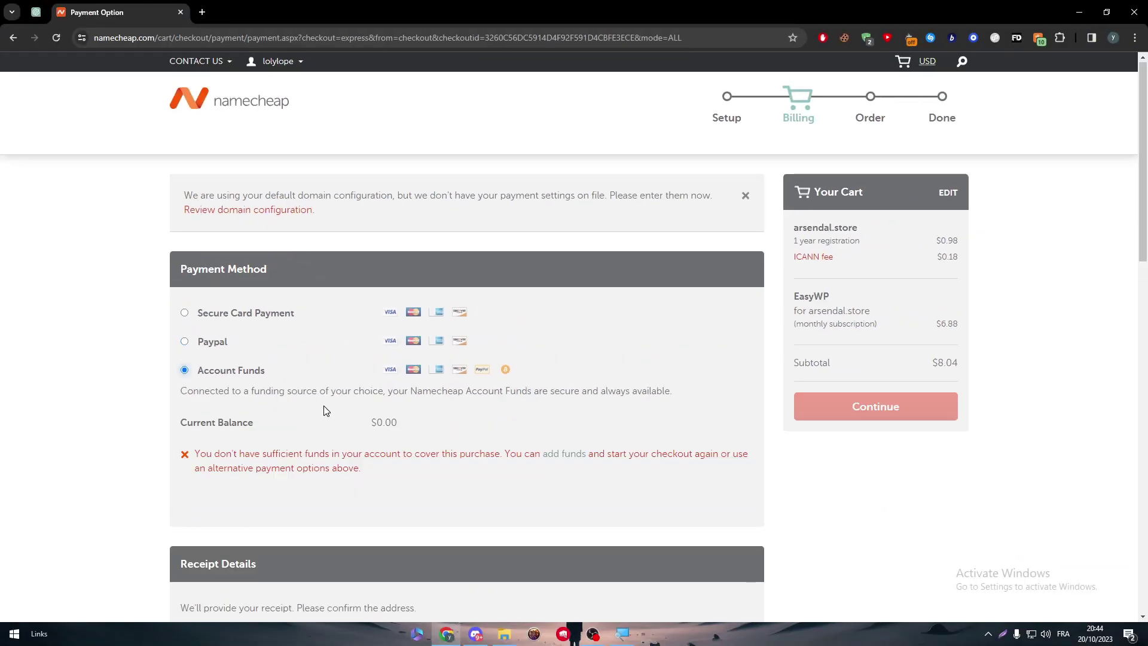
drag(380, 429, 440, 431)
click(440, 430)
double_click(411, 429)
click(394, 433)
double_click(395, 431)
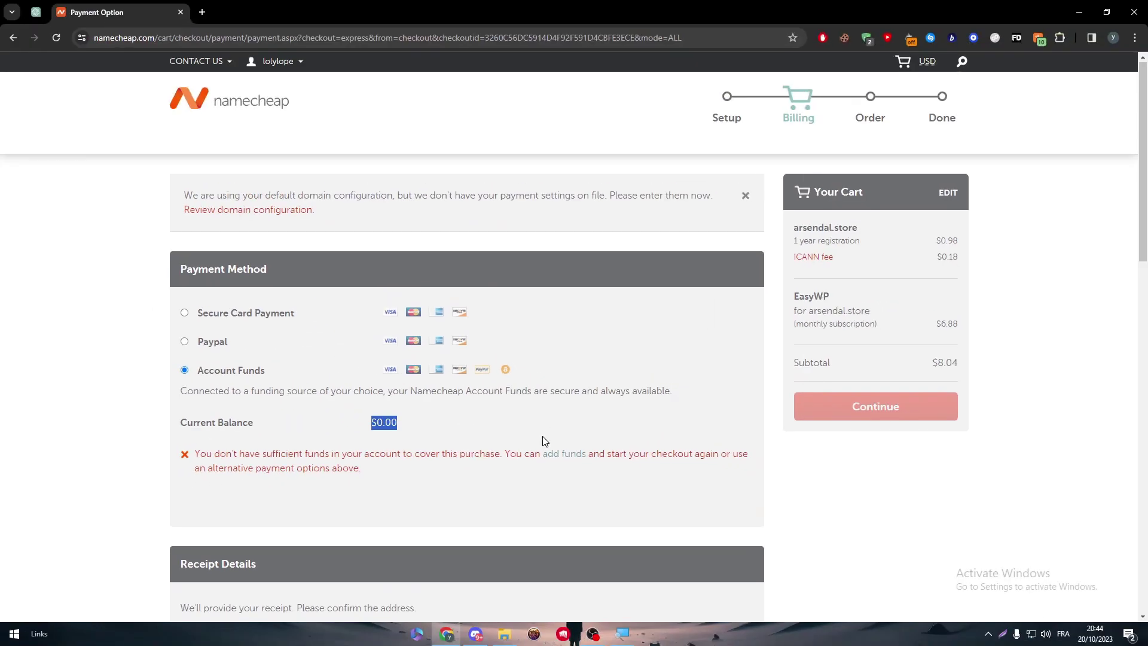
middle_click(565, 455)
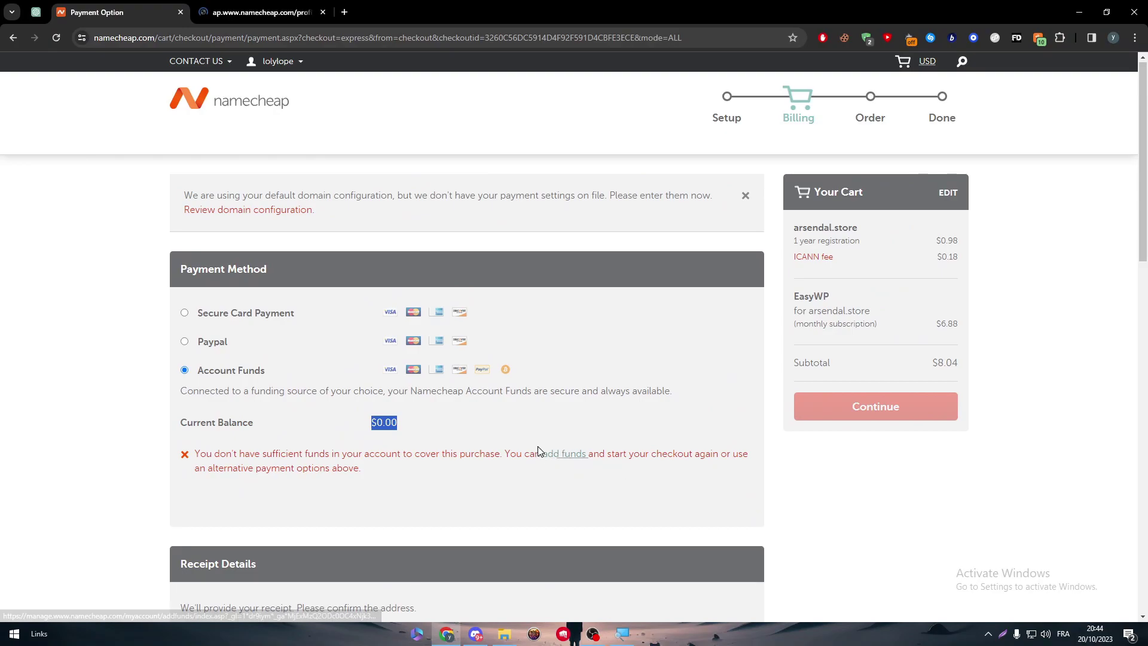
click(239, 14)
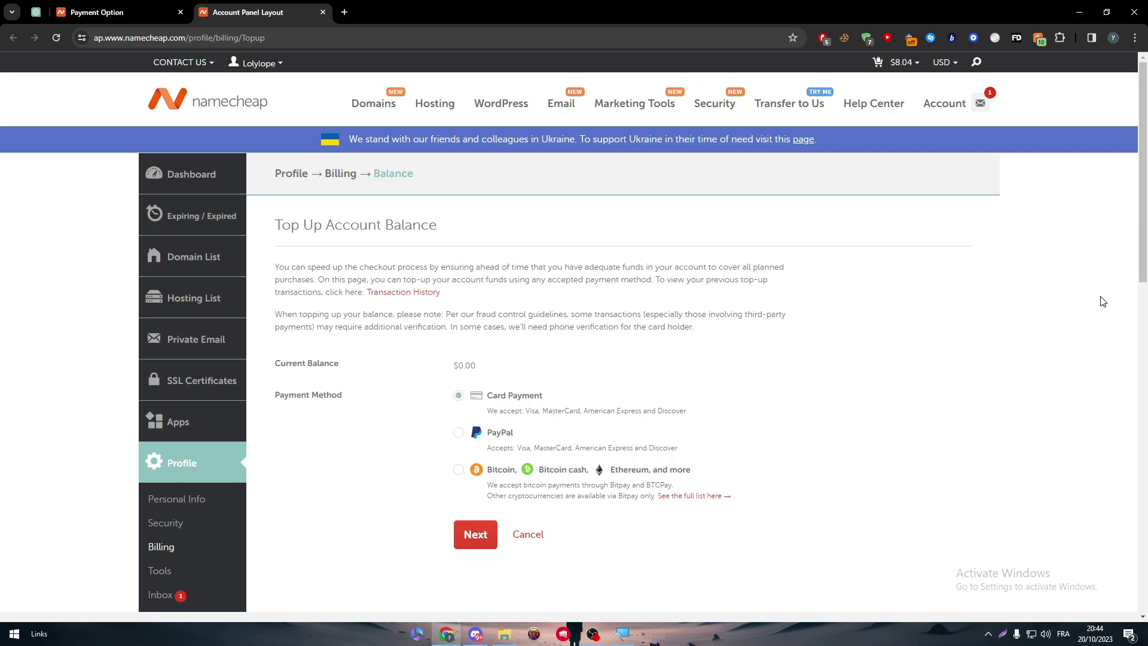
scroll(501, 433, down, 2)
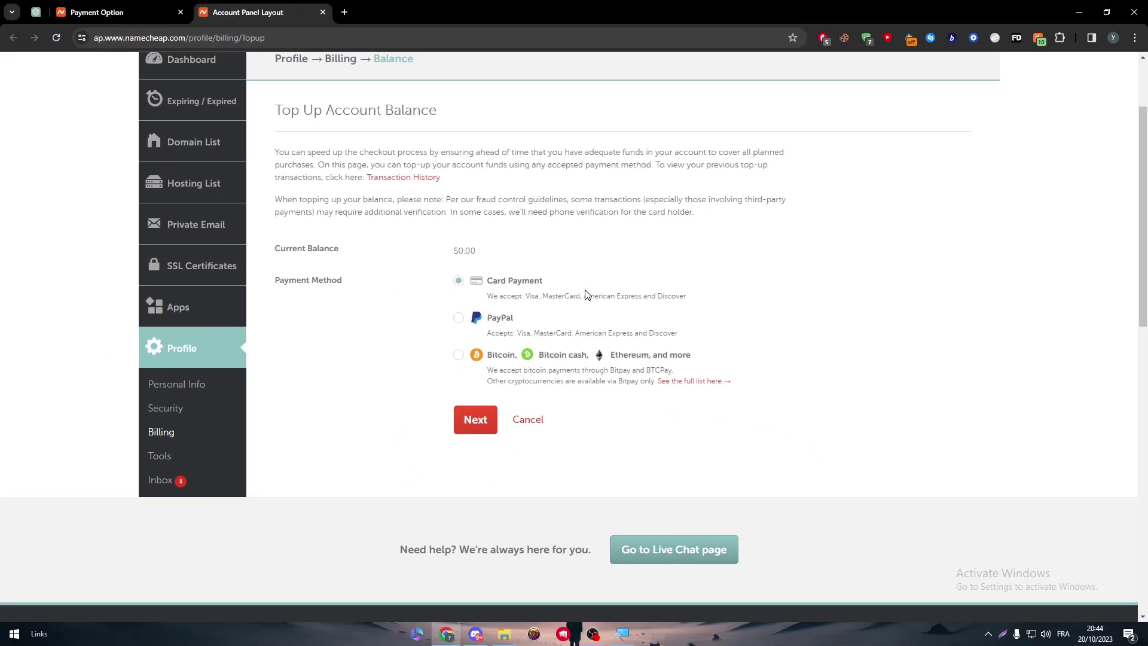
click(323, 12)
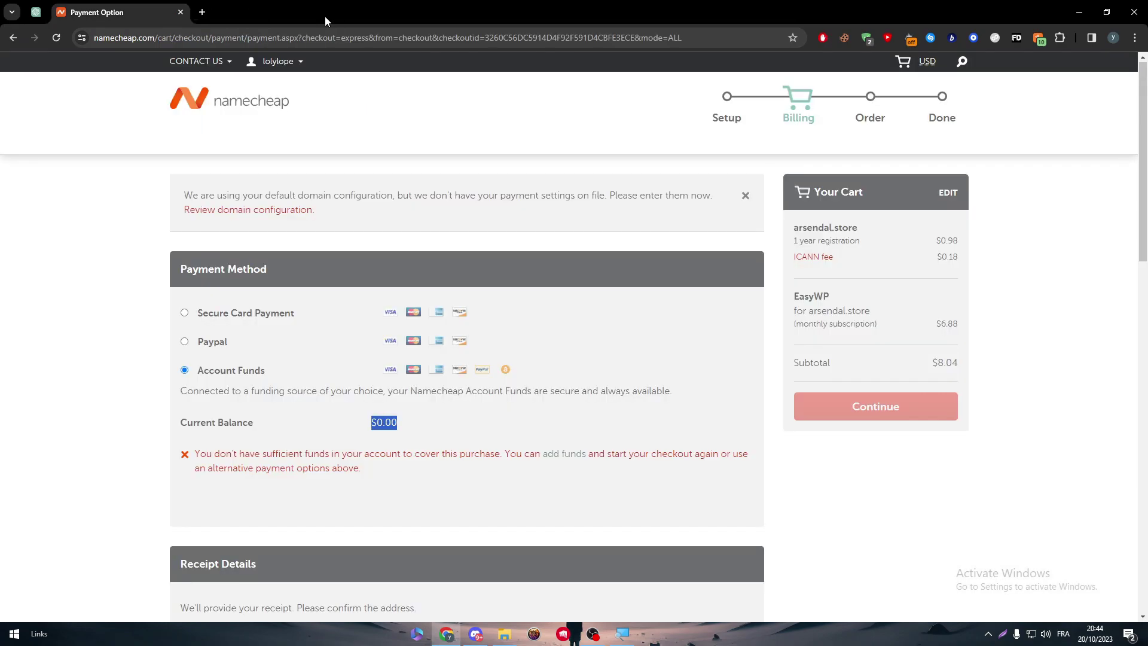
- Go from the Namecheap home page to the account dashboard
click(246, 113)
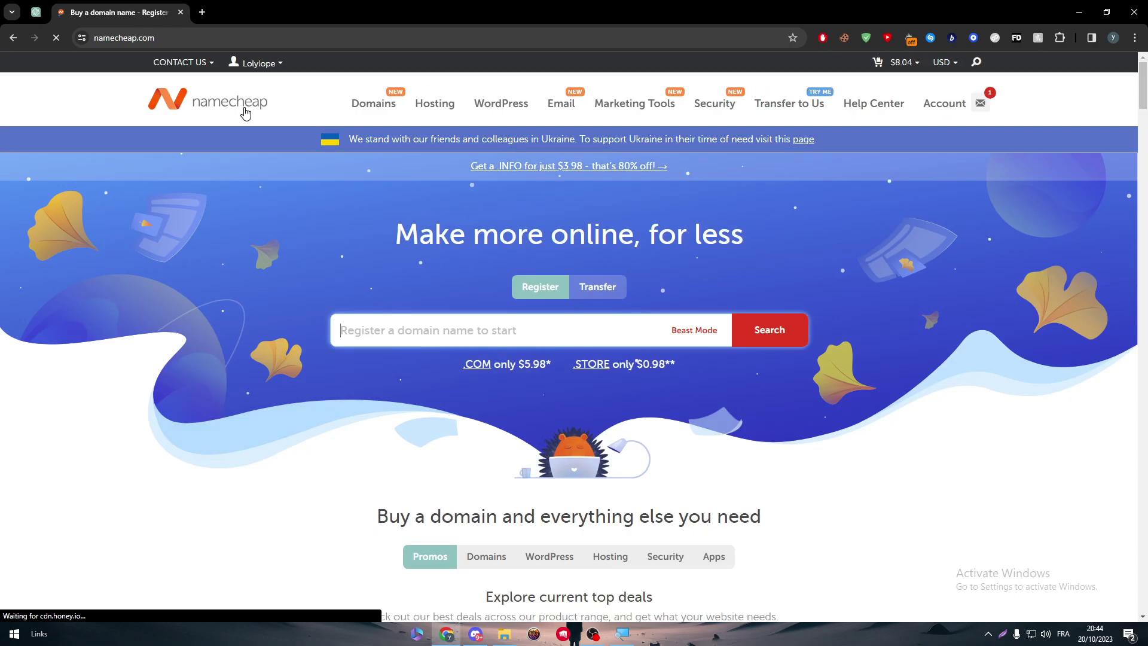
mouse_move(389, 117)
drag(389, 117, 441, 146)
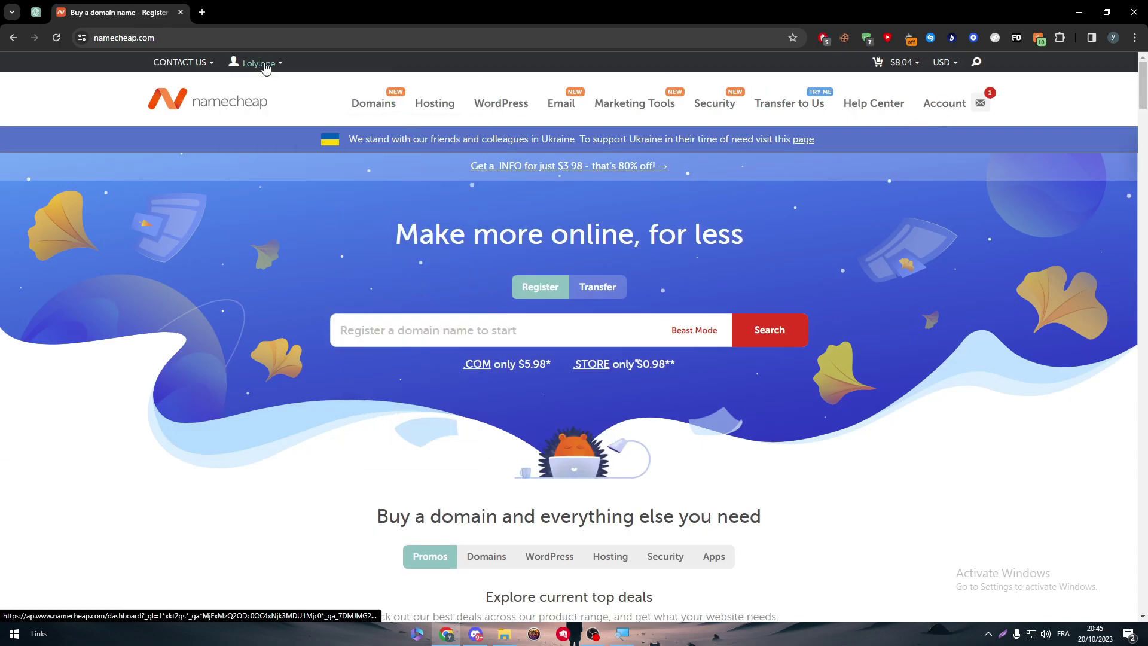
mouse_move(266, 67)
click(247, 186)
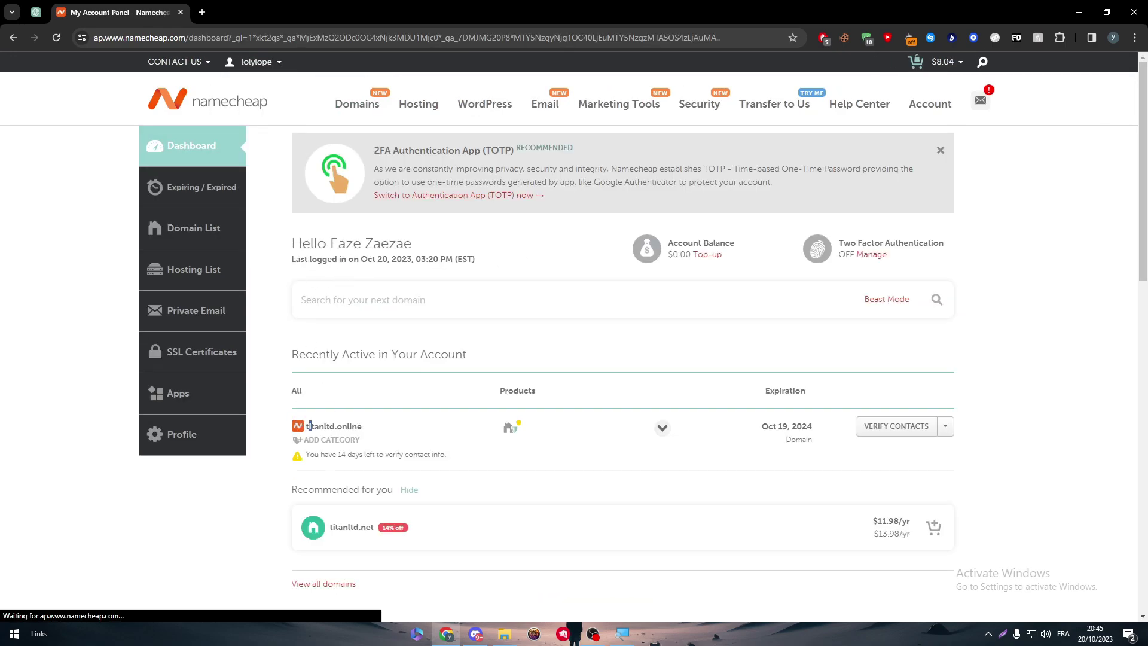
- Check the owned titanltd.online domain, then open WordPress.com in a new tab
drag(308, 426, 350, 427)
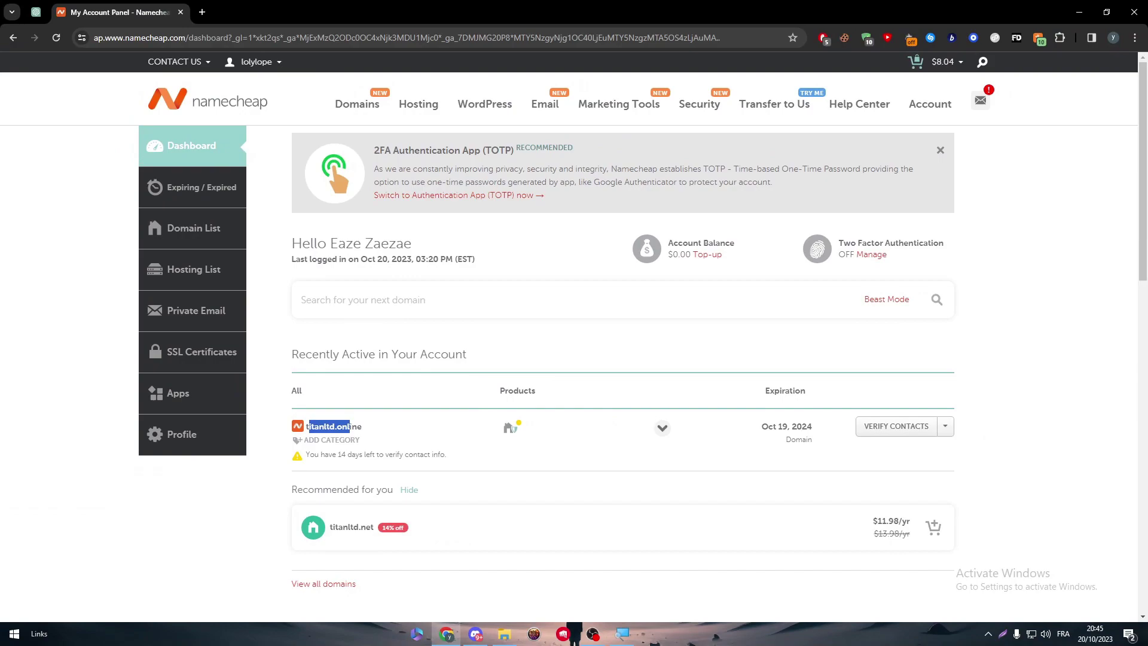
click(351, 427)
click(203, 12)
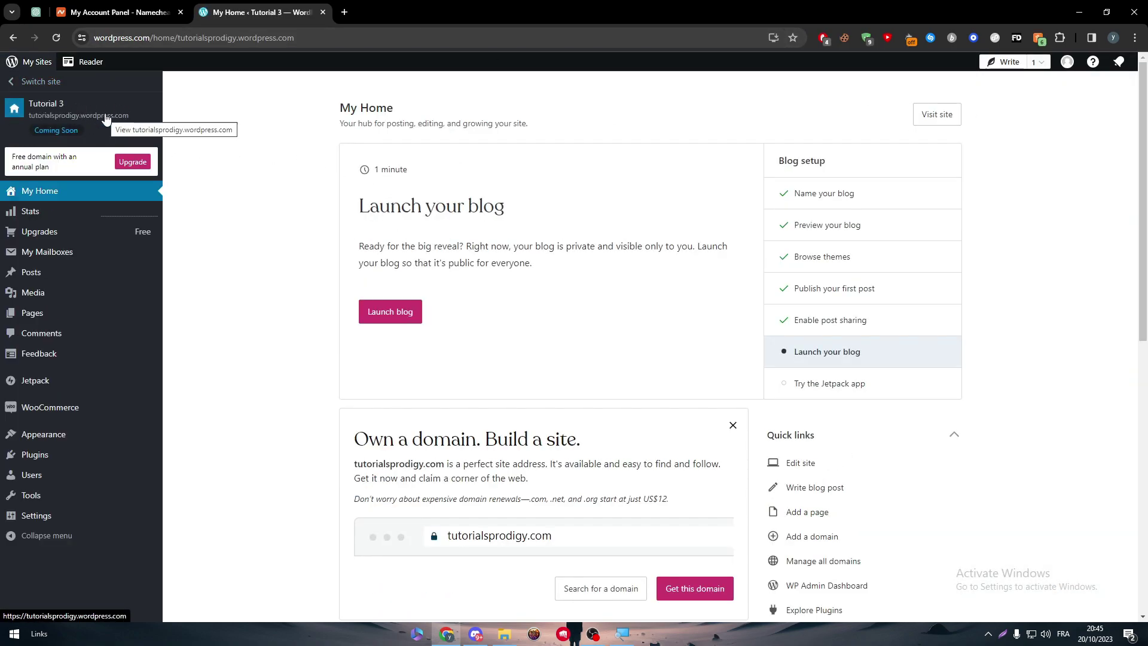
- Open WordPress.com's Claim your domain page from the sidebar's free-domain Upgrade banner
key(ctrl+shift+Tab)
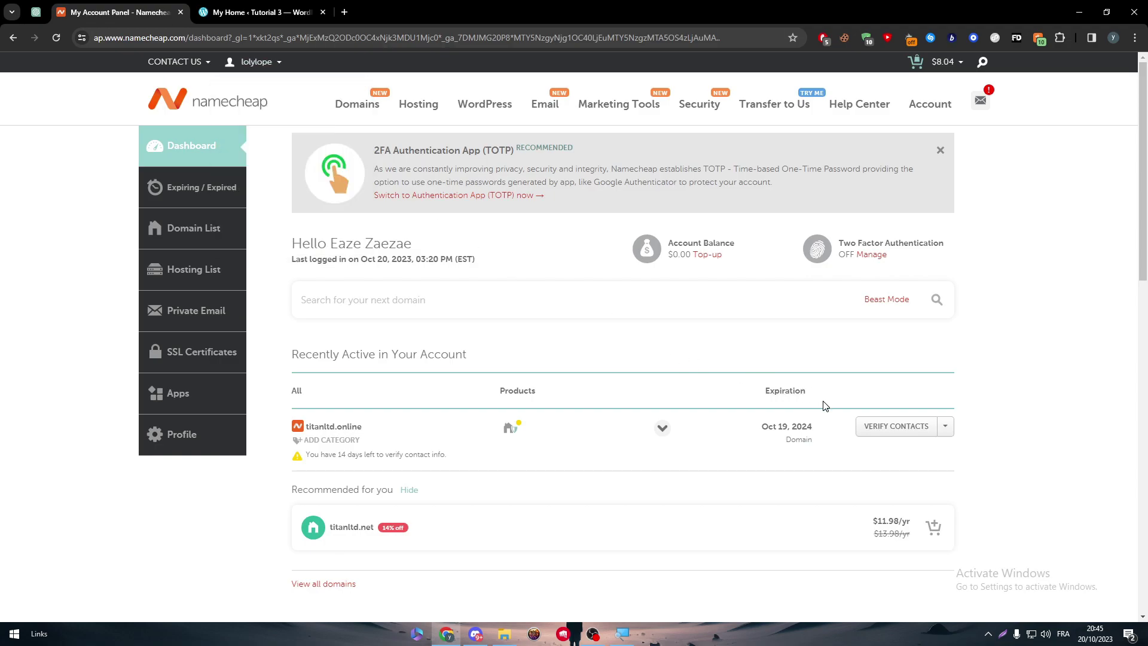
key(ctrl+Tab)
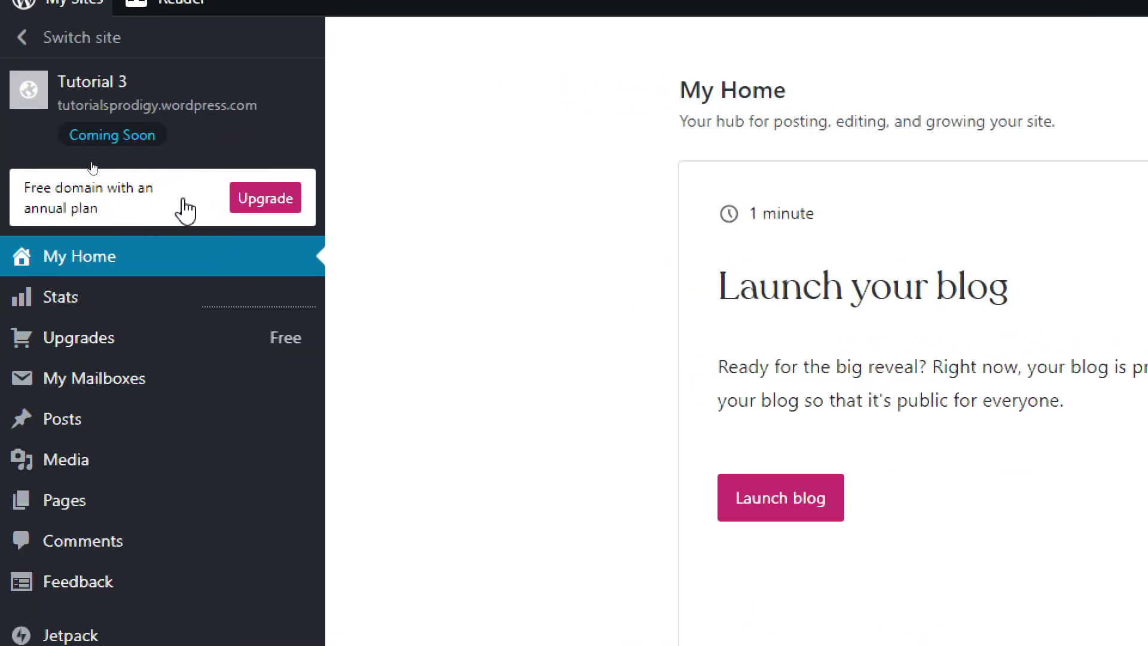
click(279, 206)
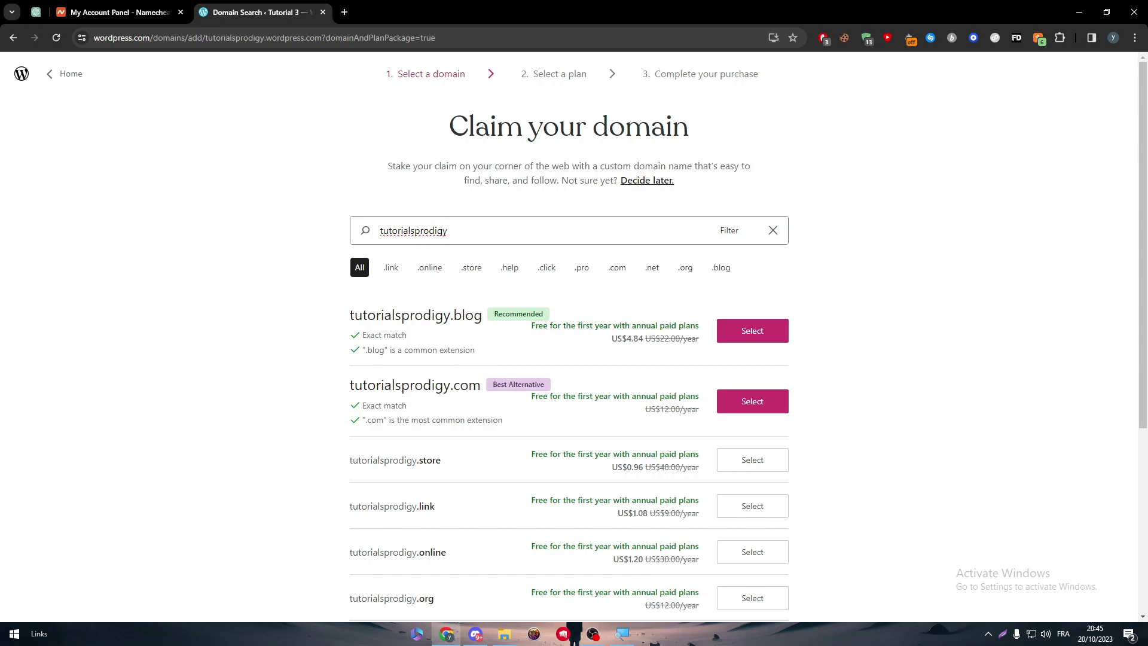
- Replace the prefilled tutorialsprodigy search with titanltd.online copied from Namecheap
key(ctrl+a)
key(BackSpace)
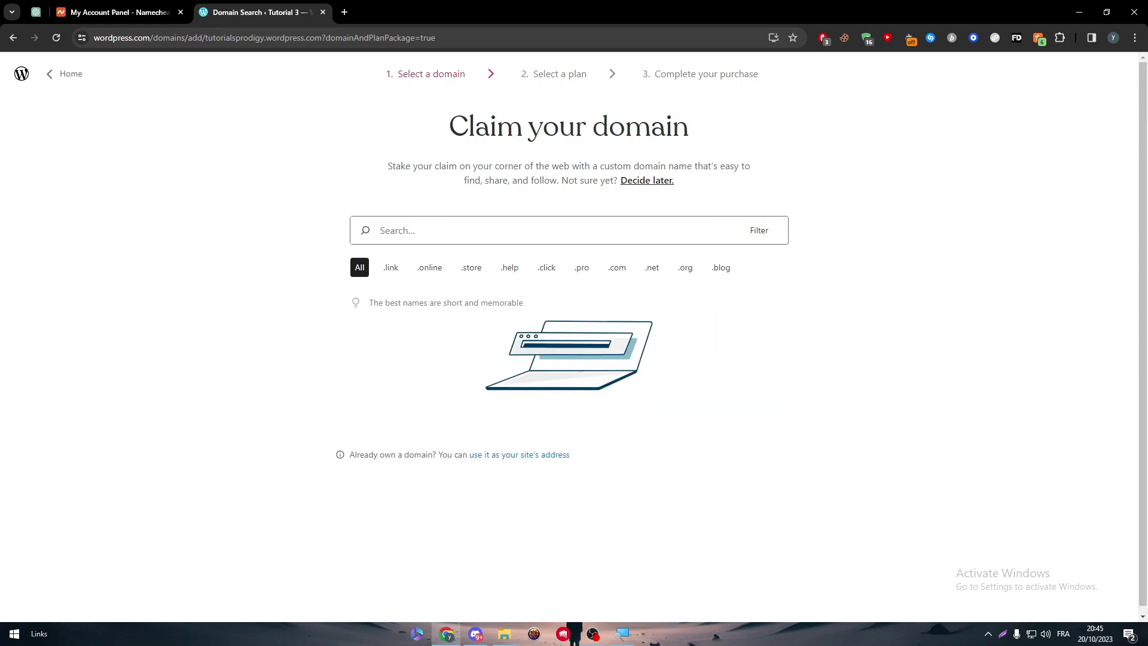
click(116, 12)
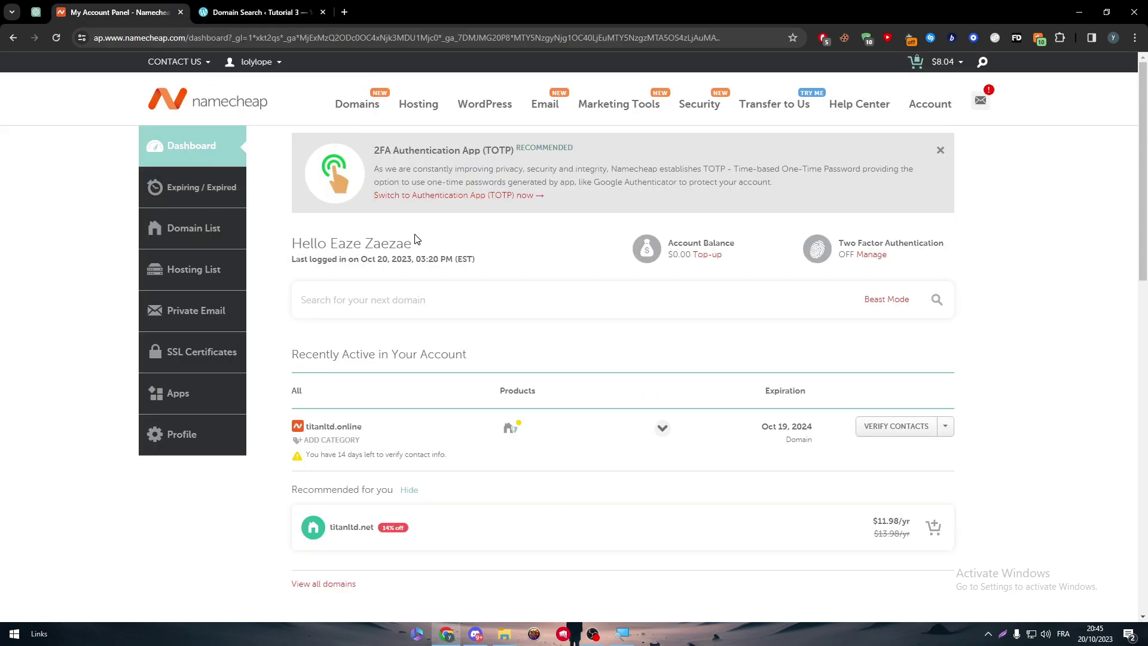
drag(368, 430, 306, 425)
key(ctrl+c)
click(311, 7)
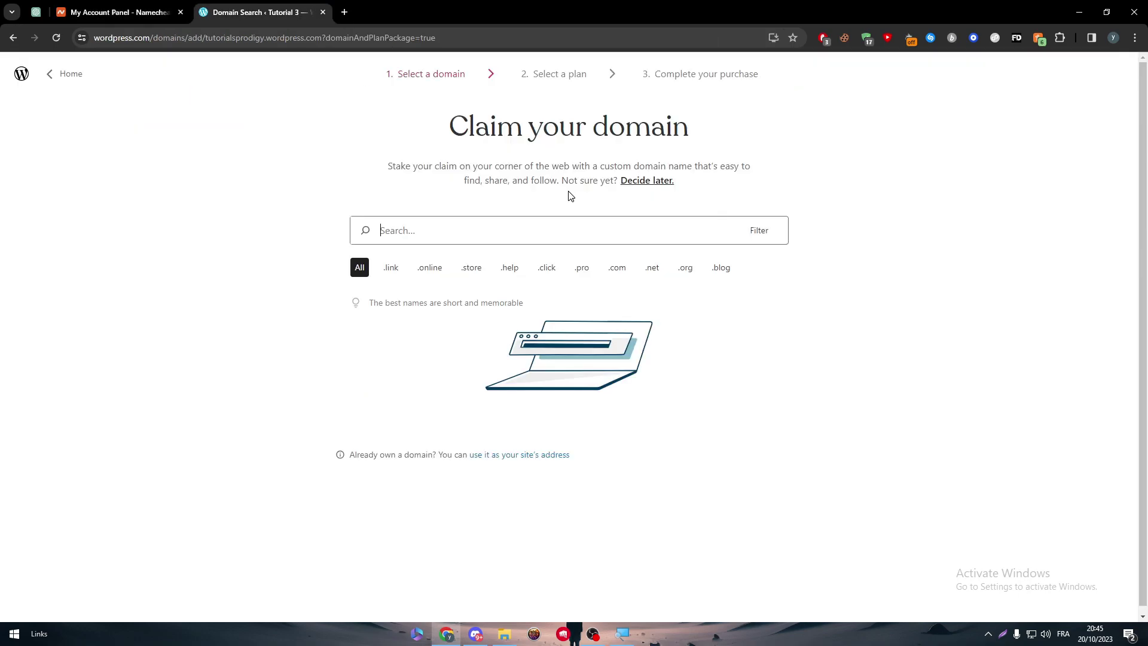
key(ctrl+v)
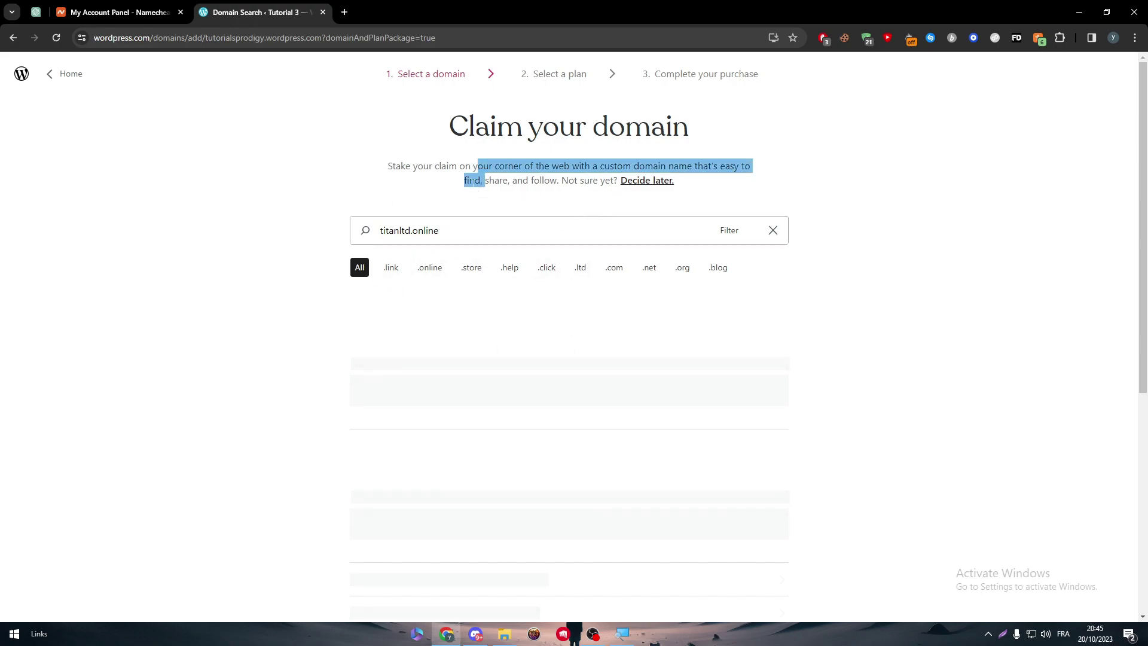
- Trim '.online' to search titanltd and browse suggestions like titanltd.blog and titanltds.com
click(474, 180)
drag(1143, 197, 1135, 146)
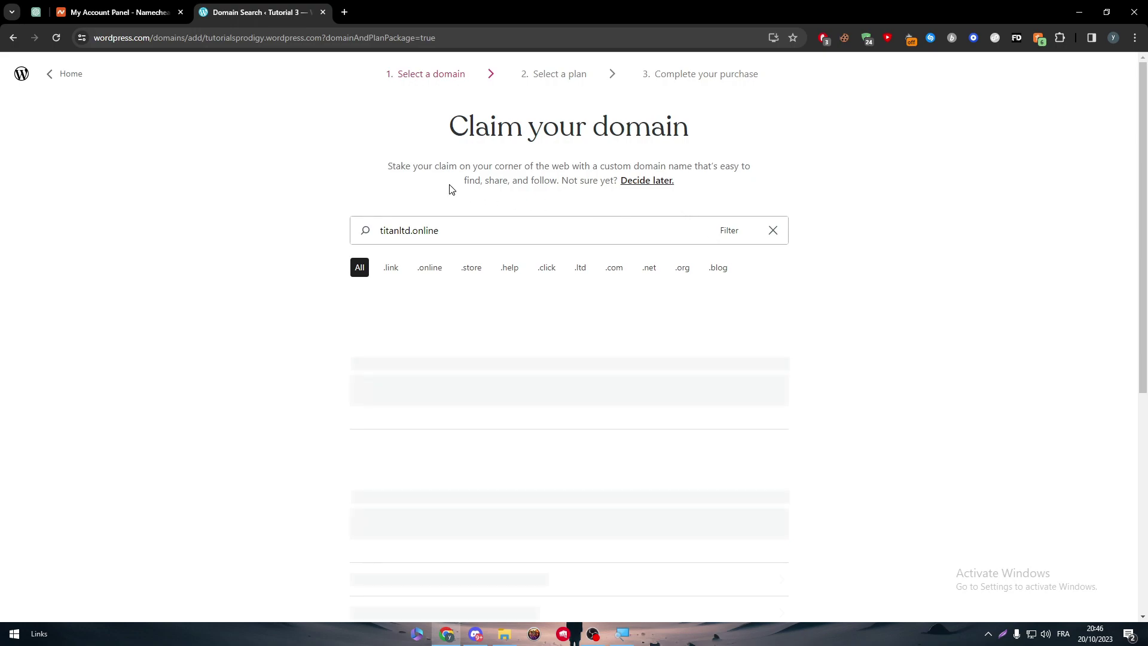
drag(417, 165, 519, 167)
click(384, 173)
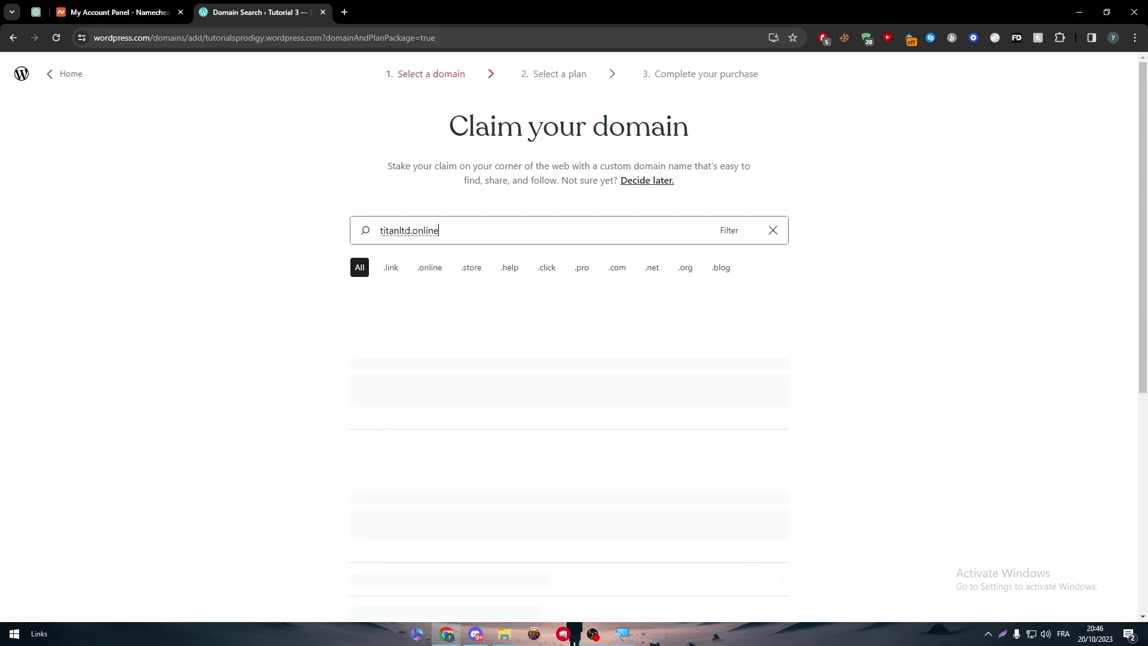
drag(438, 231, 416, 232)
key(BackSpace)
key(BackSpace)
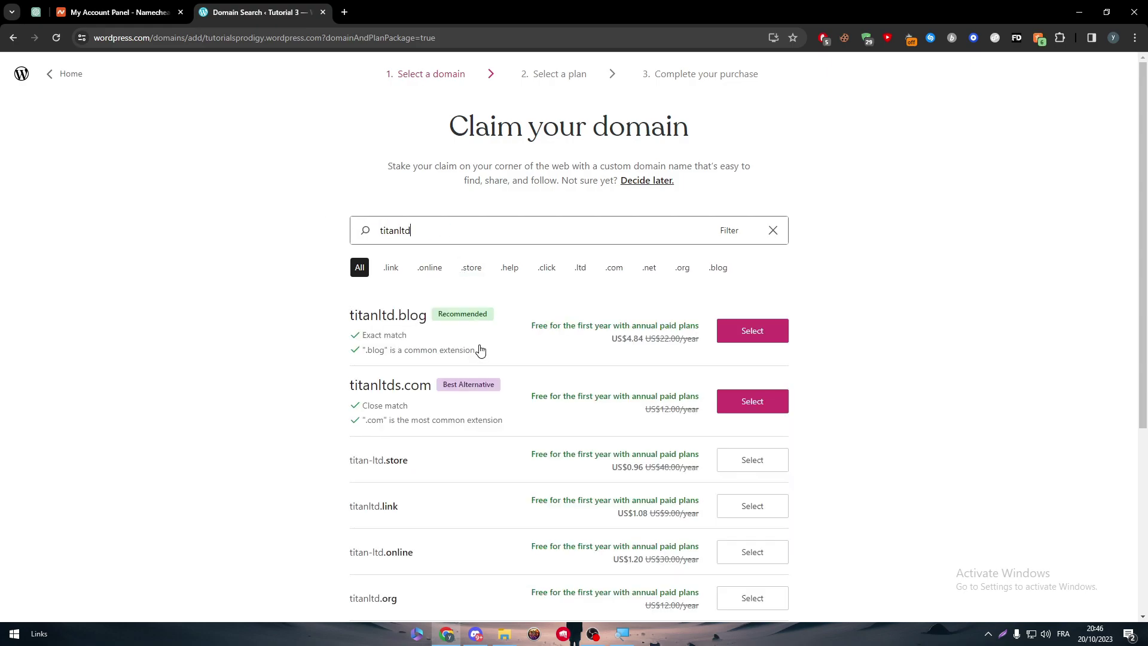
key(ctrl+shift+Tab)
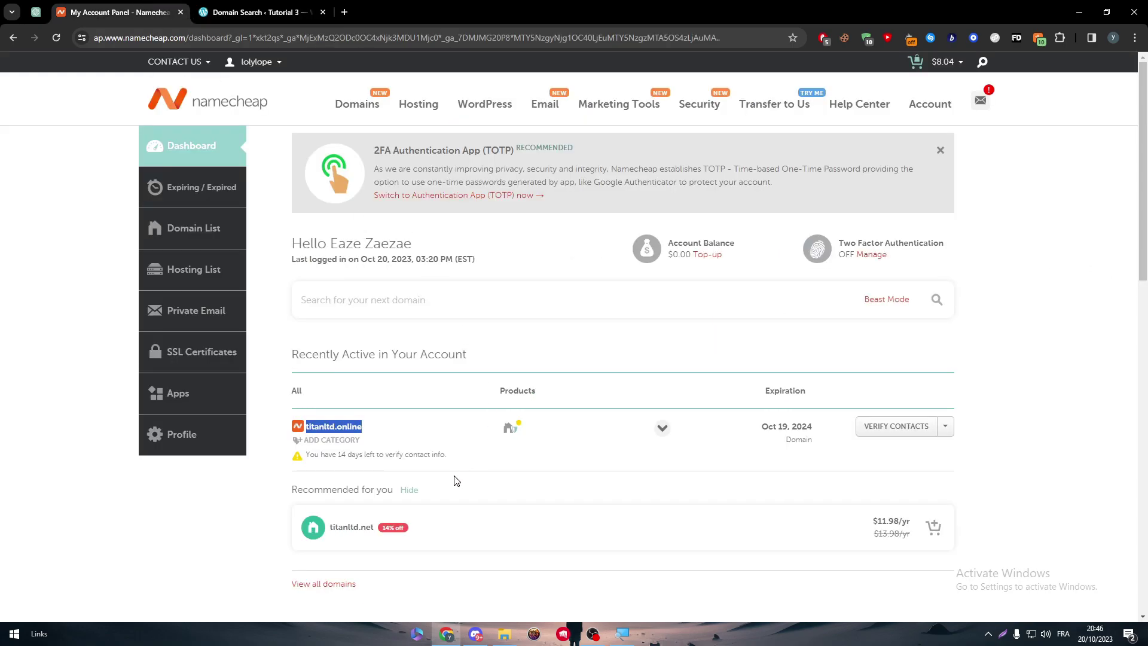
key(ctrl+Tab)
scroll(1141, 305, down, 3)
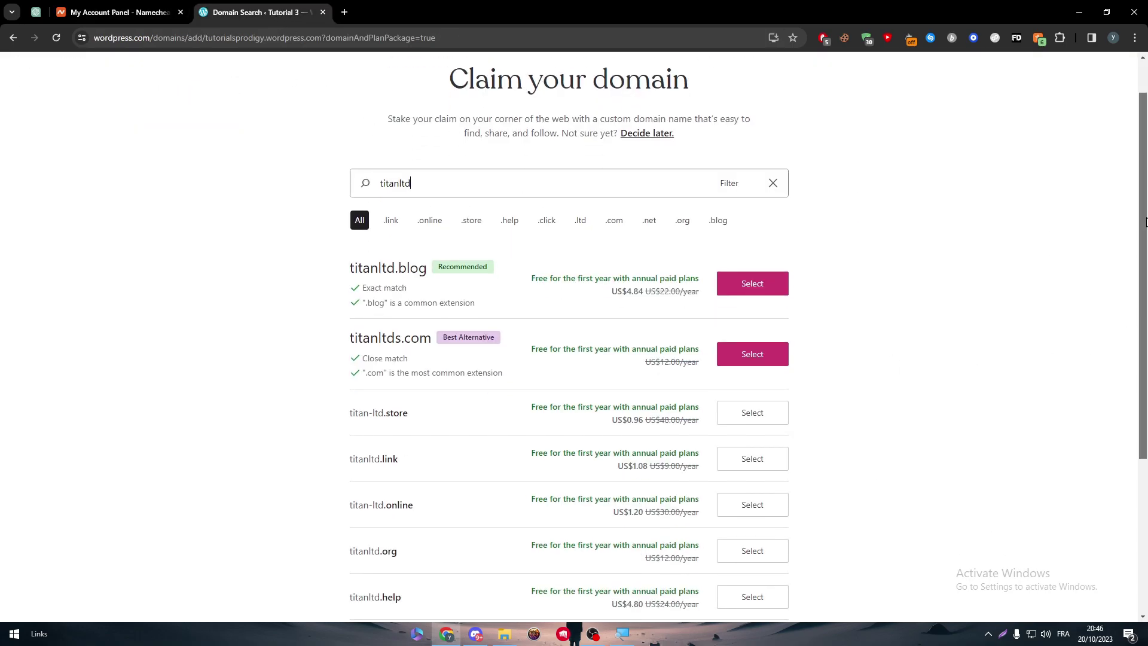
scroll(1141, 305, down, 2)
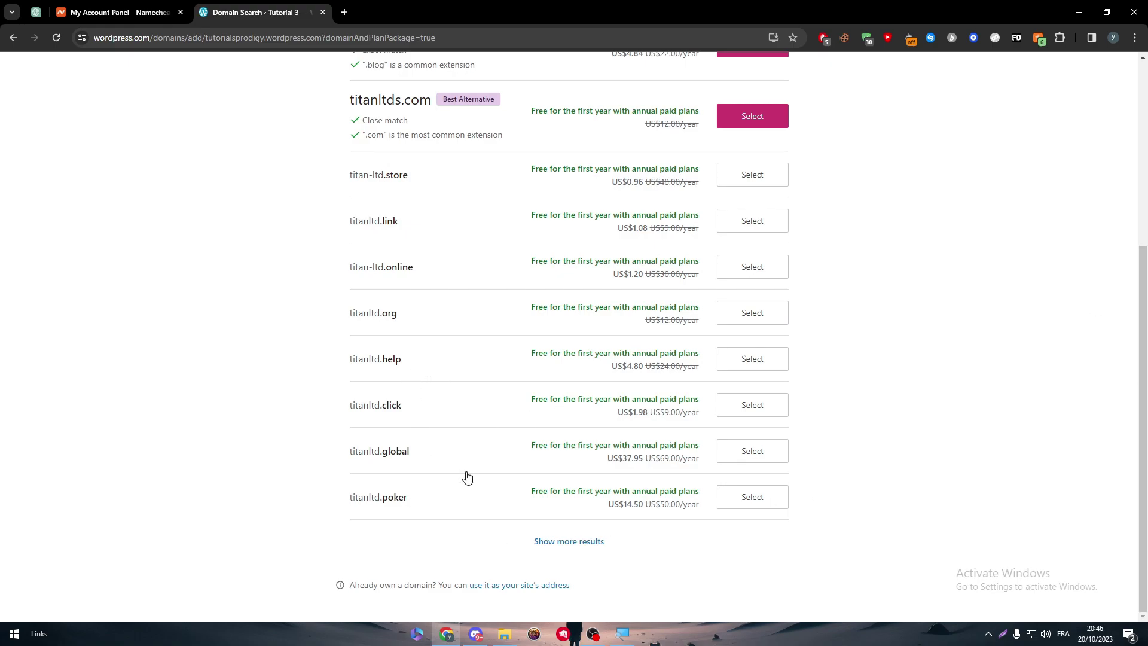
scroll(882, 447, up, 3)
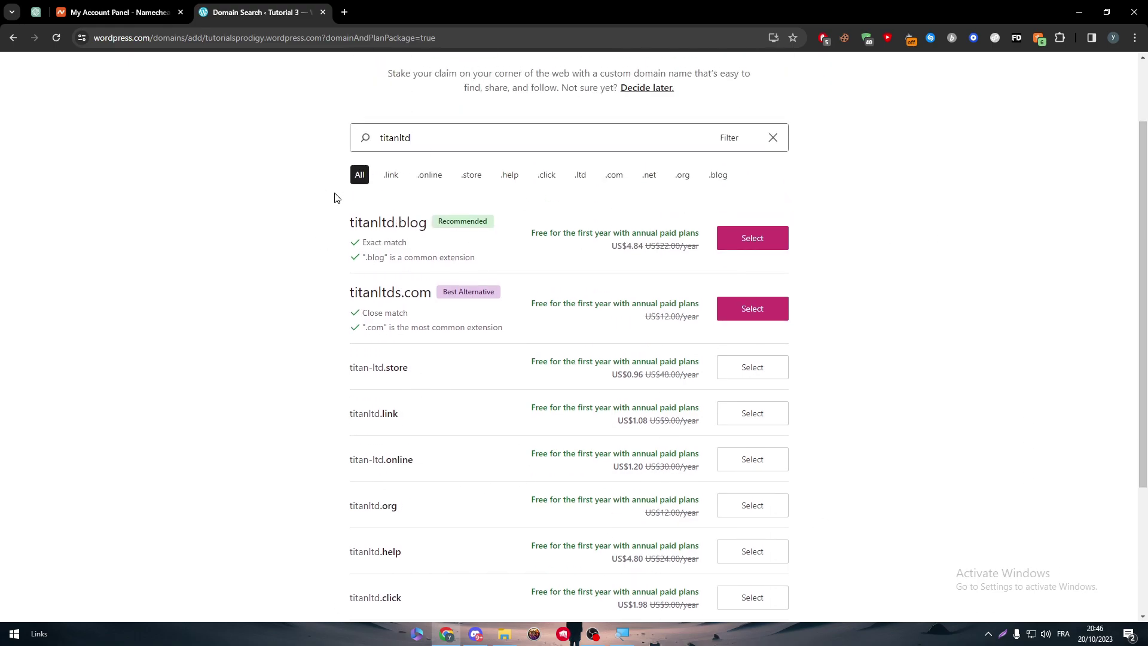
scroll(871, 533, down, 3)
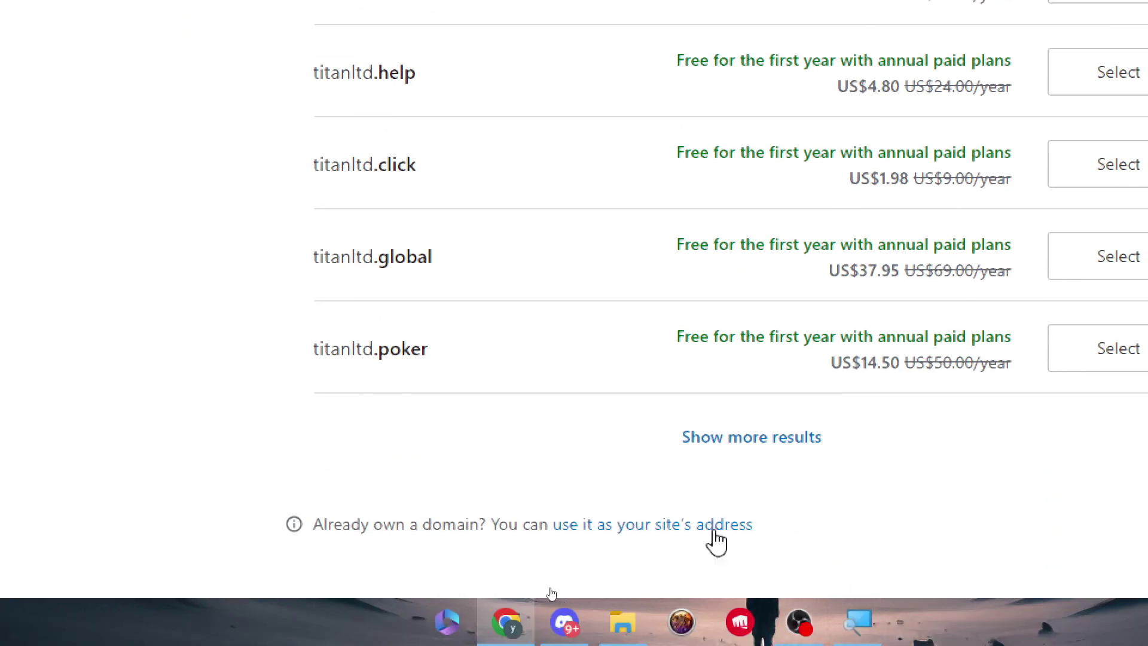
- Enter the owned domain titanltd.online and connect it while keeping its current provider
click(670, 529)
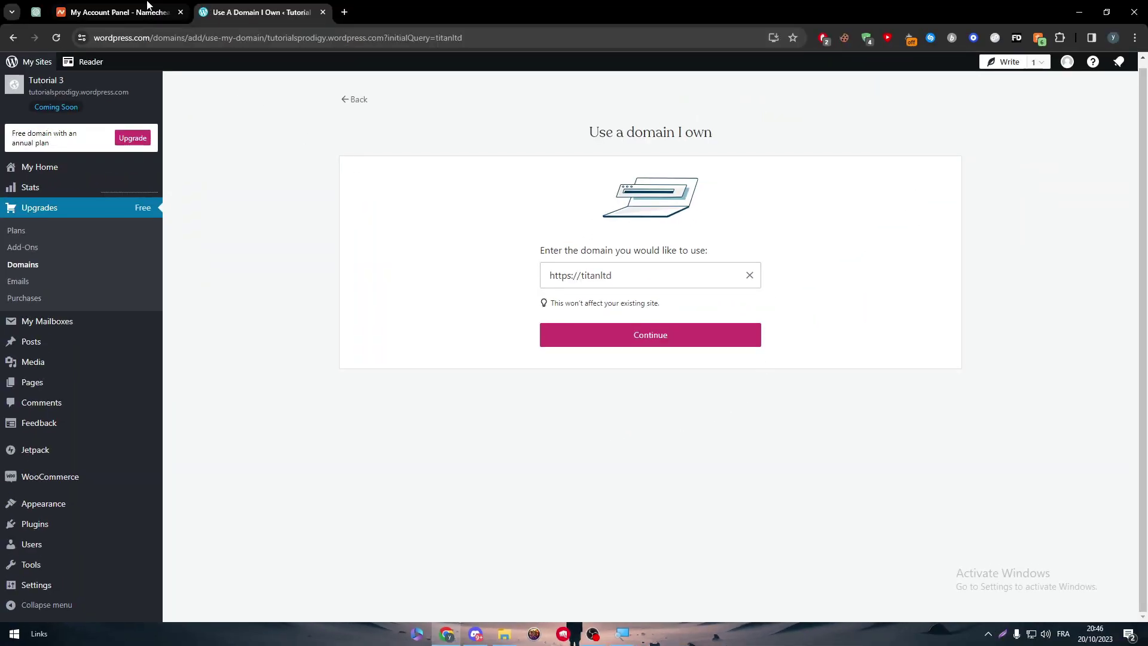
click(173, 12)
click(257, 11)
double_click(594, 275)
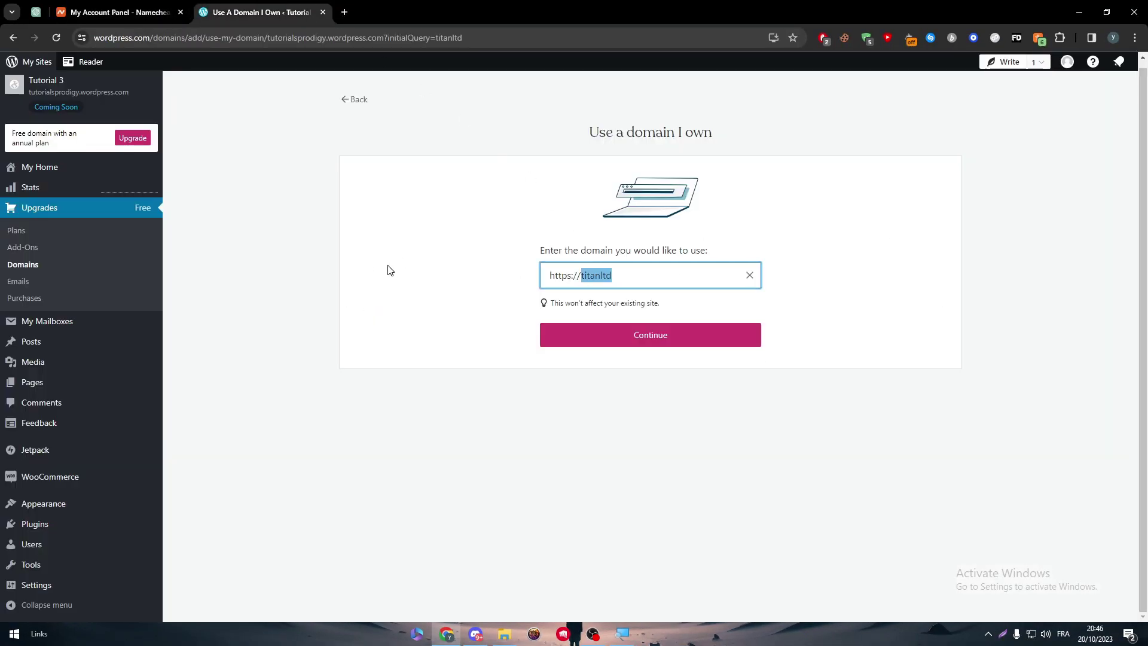
key(ctrl+v)
click(618, 333)
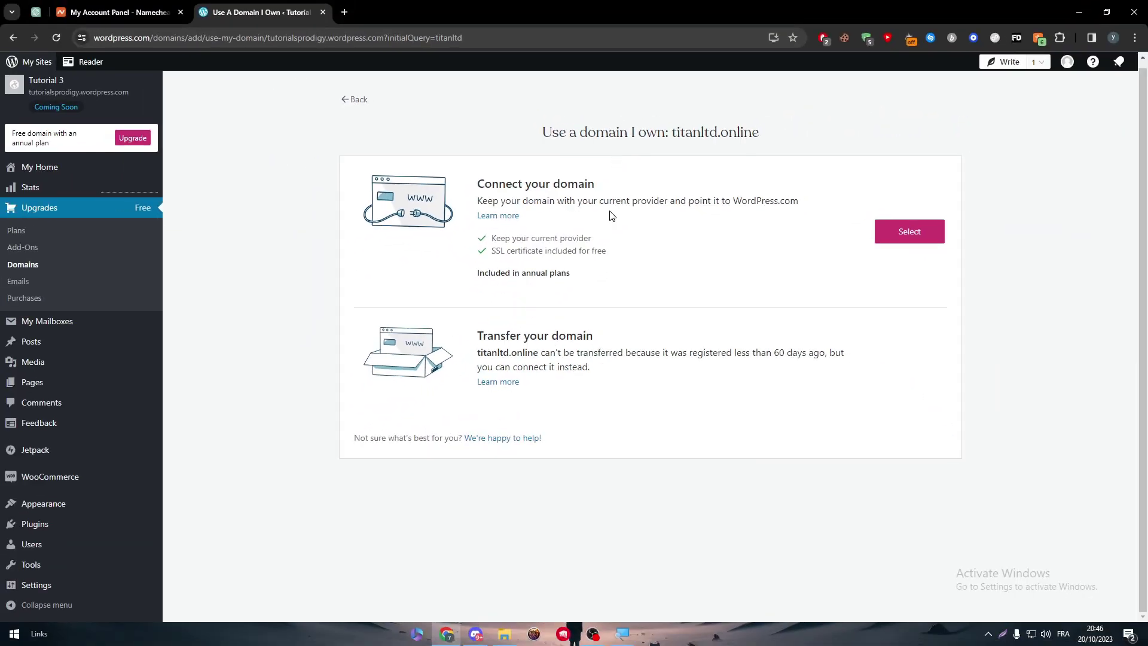
click(908, 232)
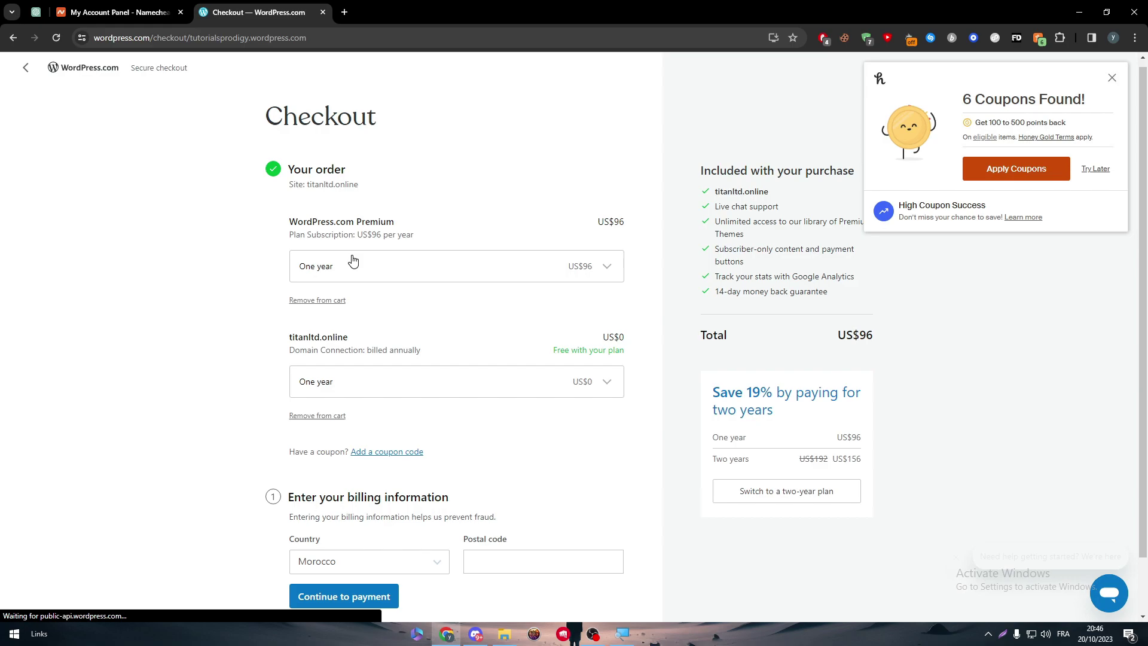
- Dismiss the coupon-finder popup and keep the Premium plan at one year
drag(289, 222, 395, 222)
click(489, 207)
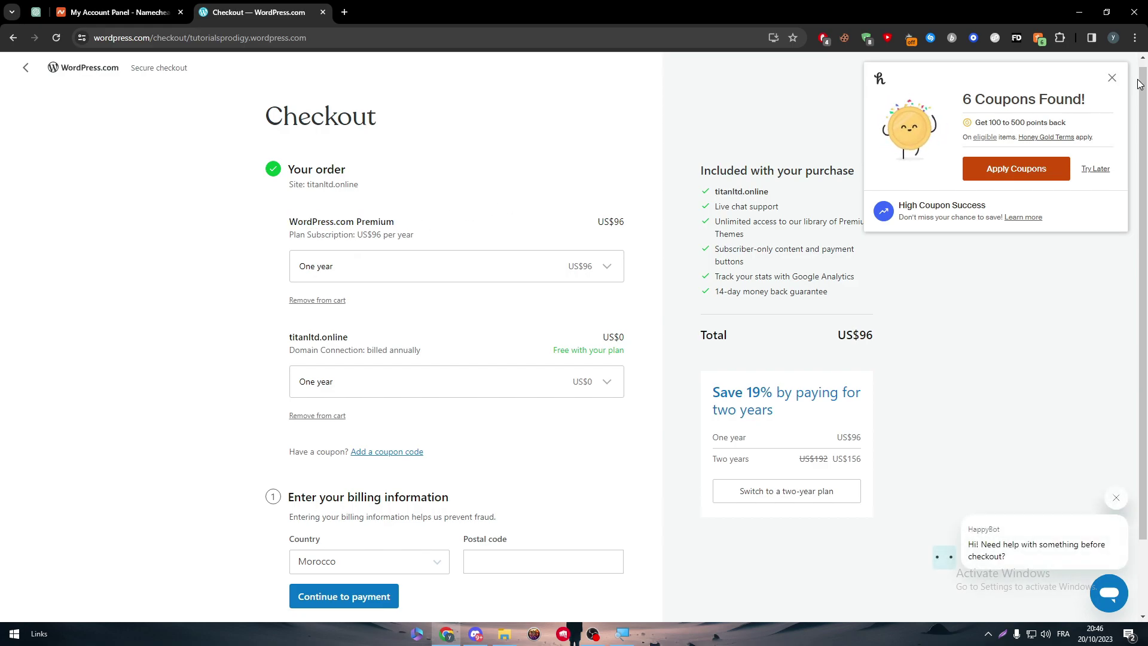
click(1112, 79)
click(563, 263)
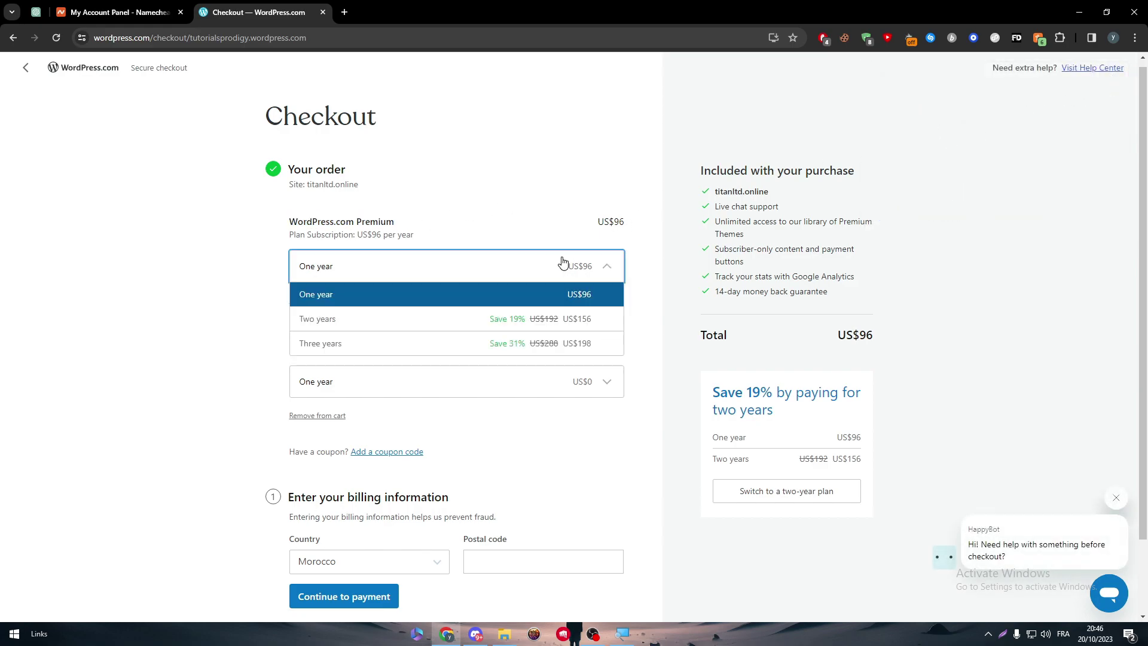
click(563, 264)
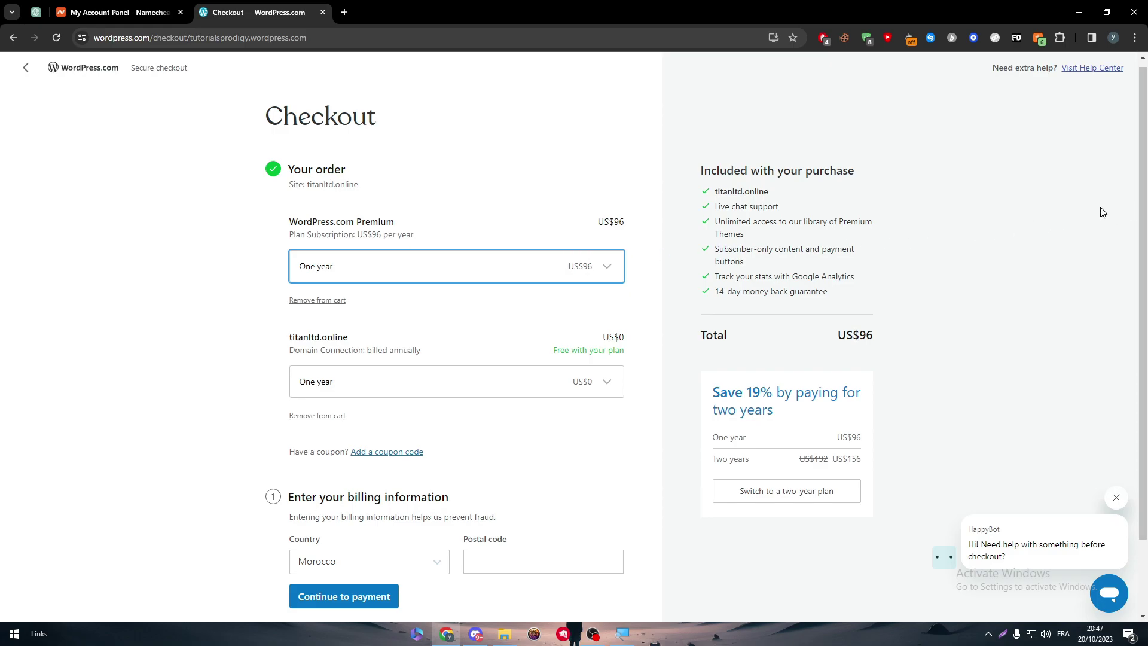
- Review the checkout total of US$96, checking the Namecheap dashboard along the way
drag(1146, 241, 1146, 345)
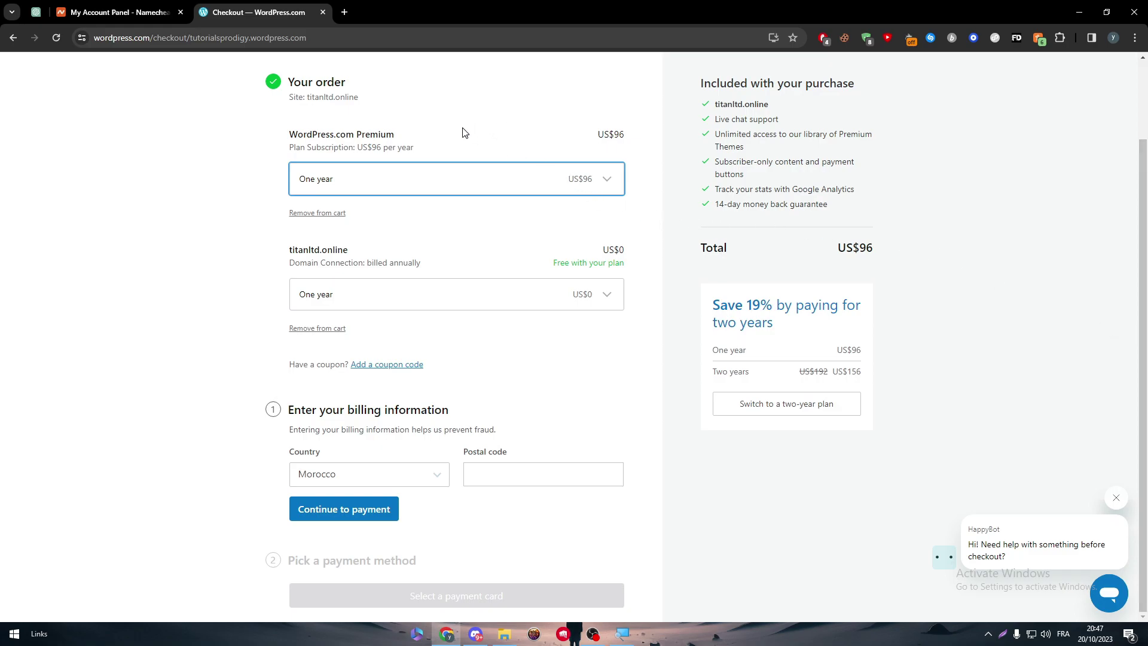
click(660, 166)
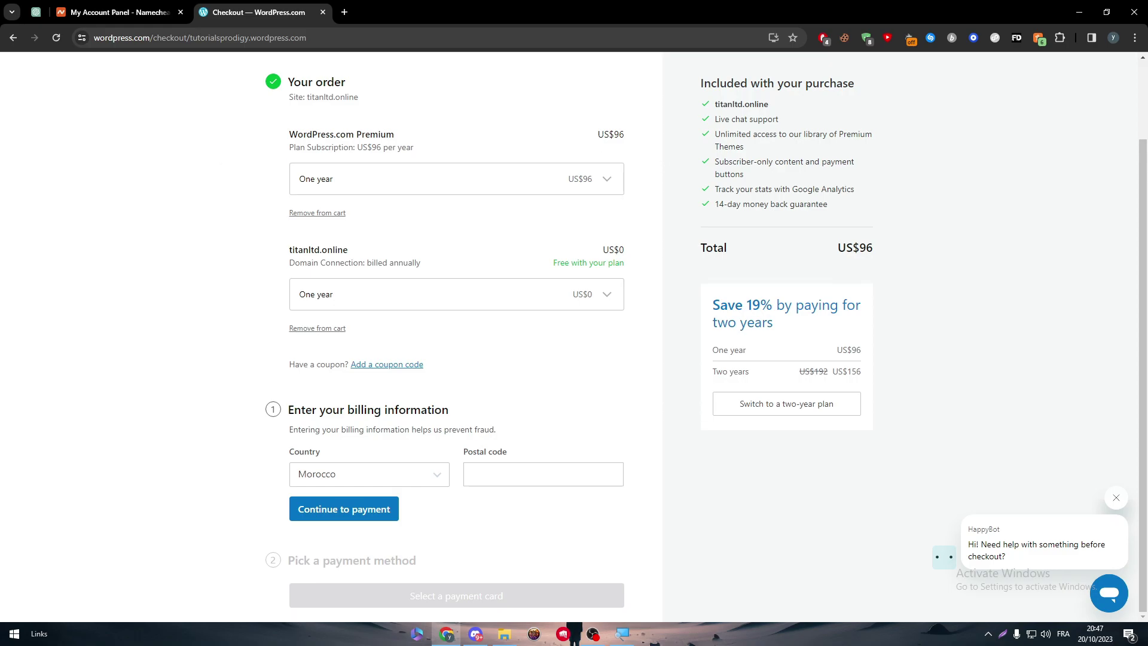
triple_click(629, 137)
click(629, 137)
drag(629, 136, 569, 139)
click(502, 128)
click(142, 9)
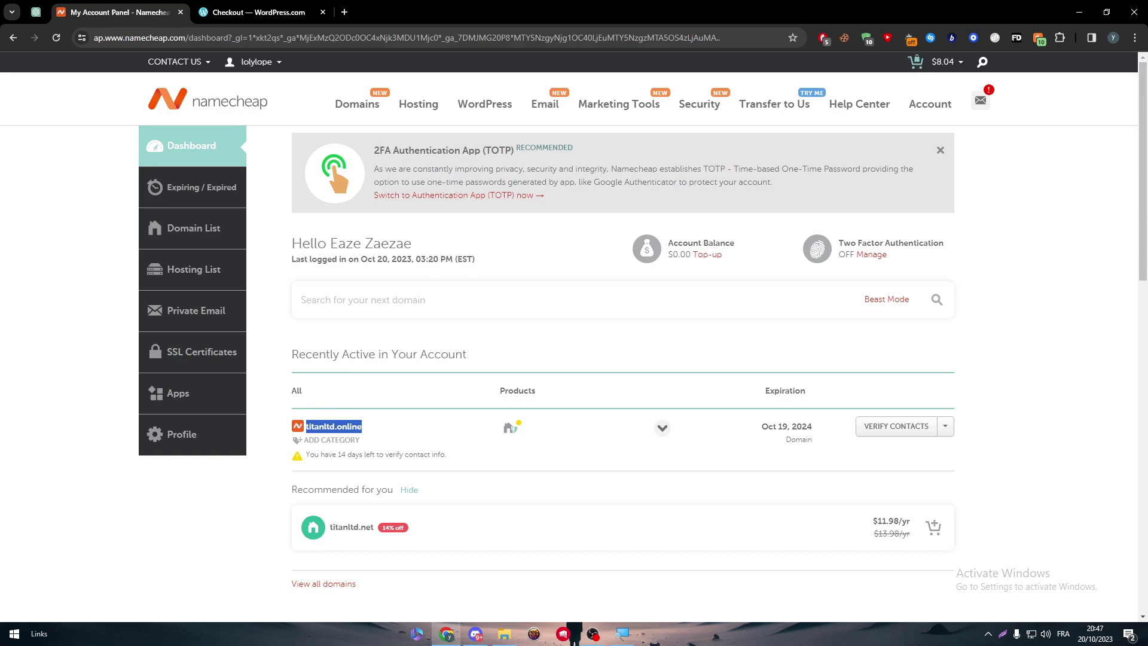
click(303, 4)
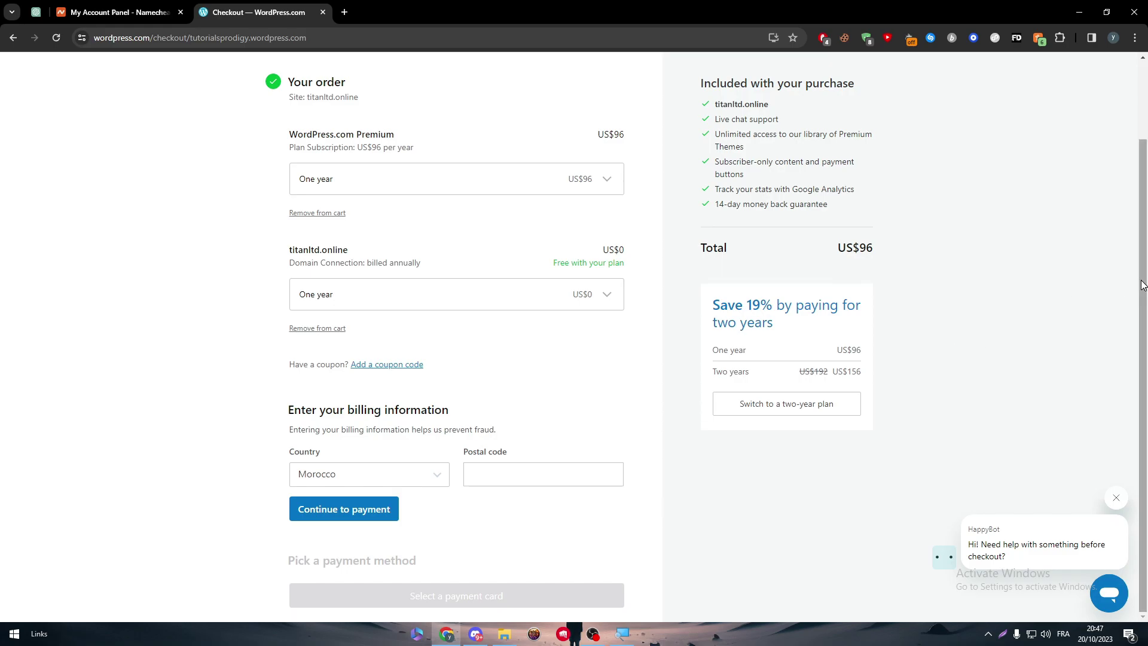
scroll(1143, 271, up, 2)
scroll(1143, 270, up, 2)
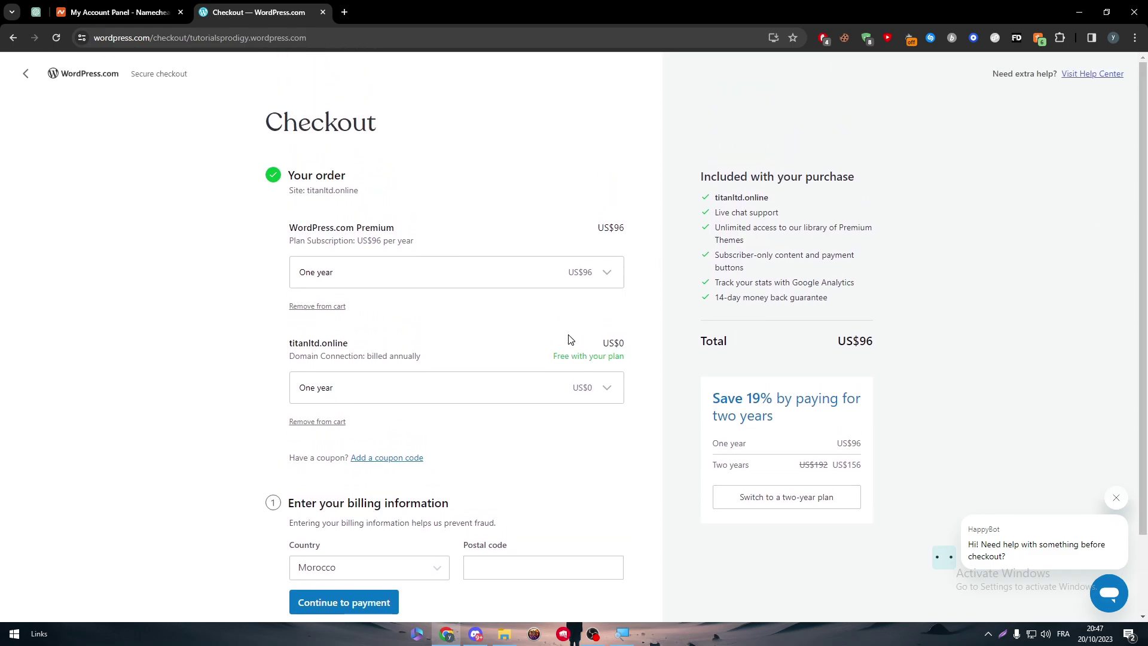